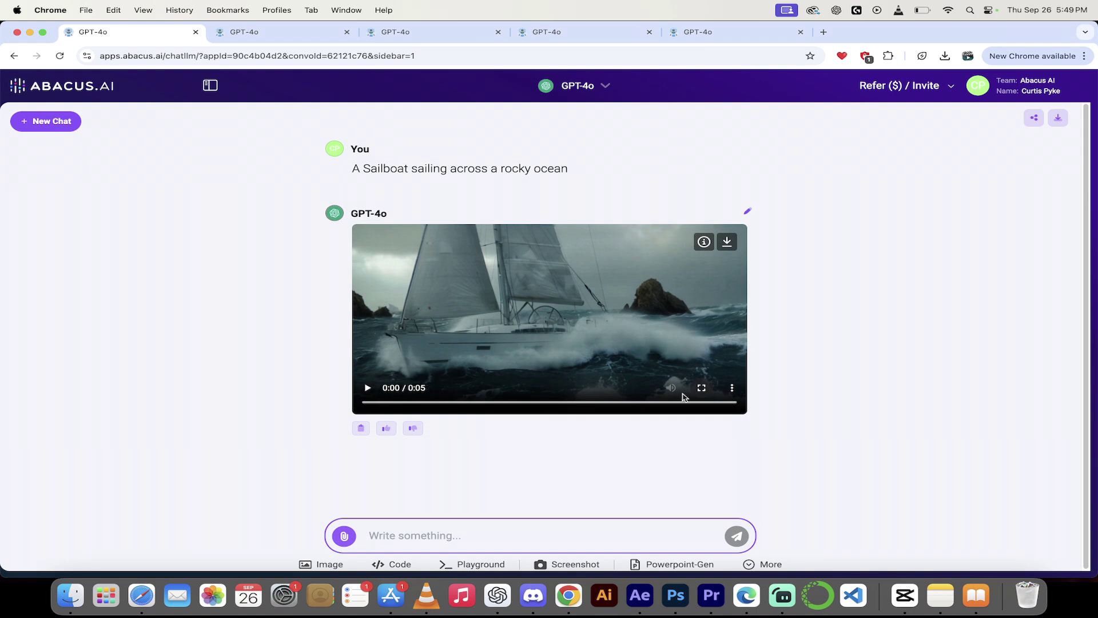
# Play the sailboat video full screen, then exit back to the chat
pyautogui.click(702, 388)
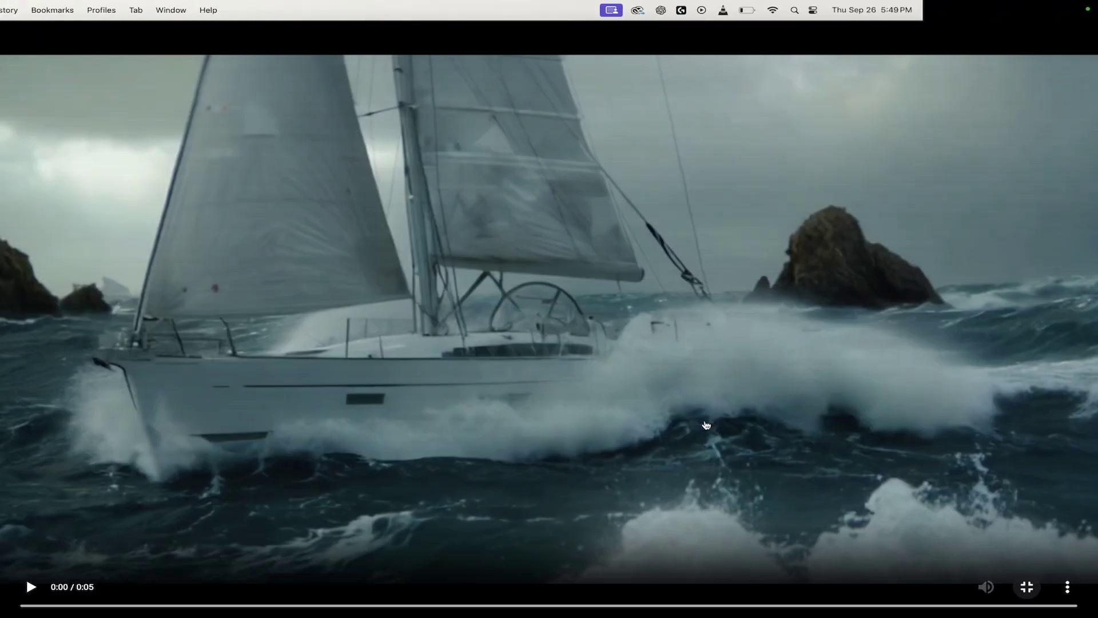
pyautogui.press('Escape')
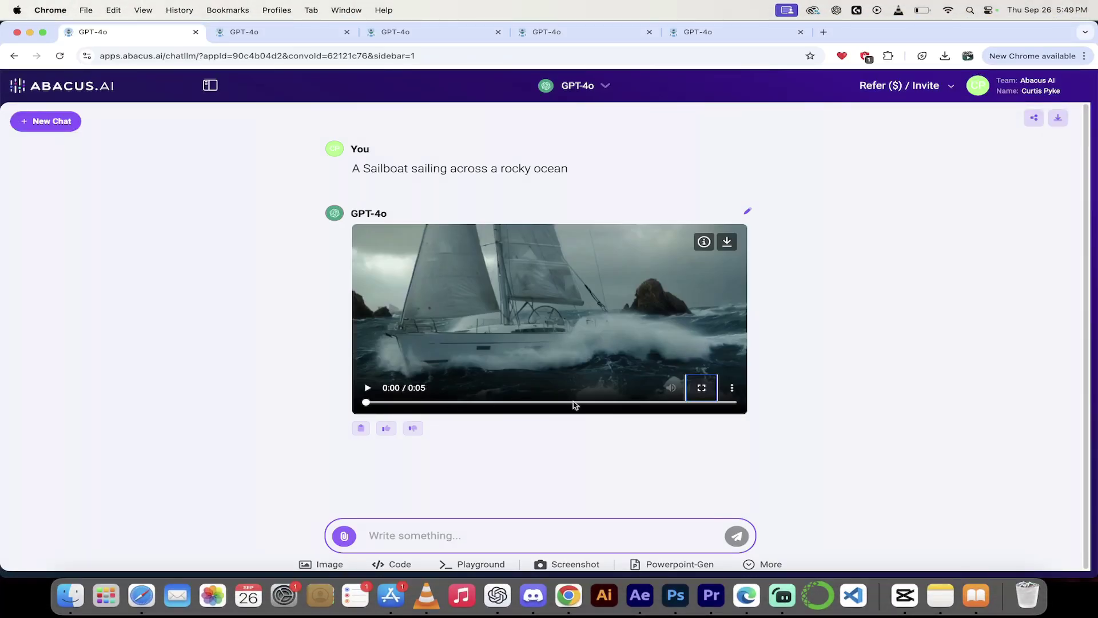
pyautogui.click(367, 388)
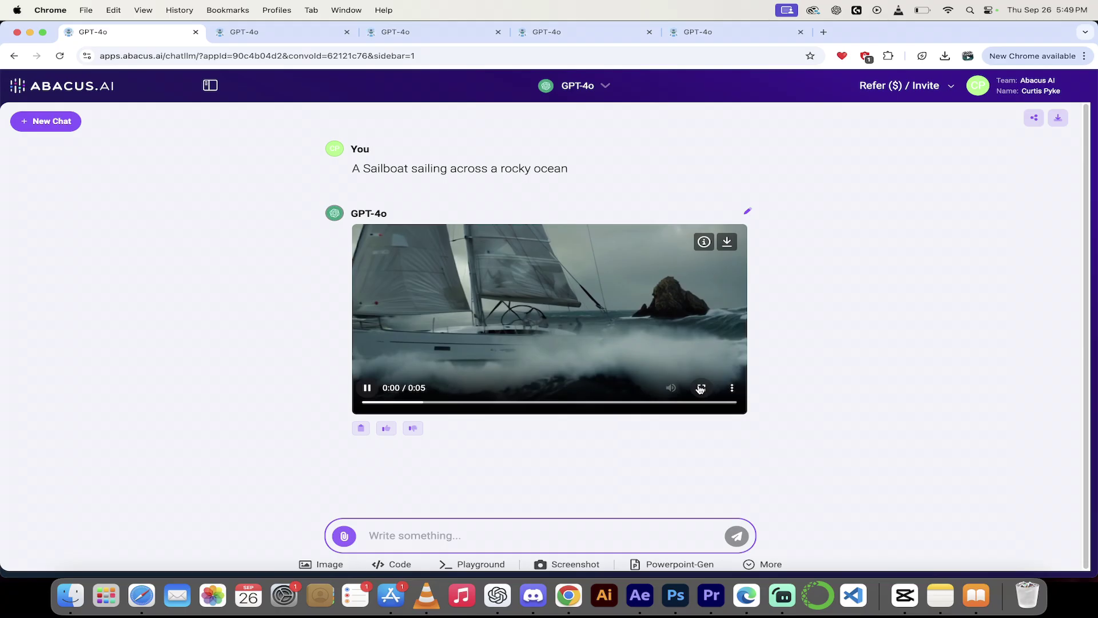
pyautogui.click(701, 387)
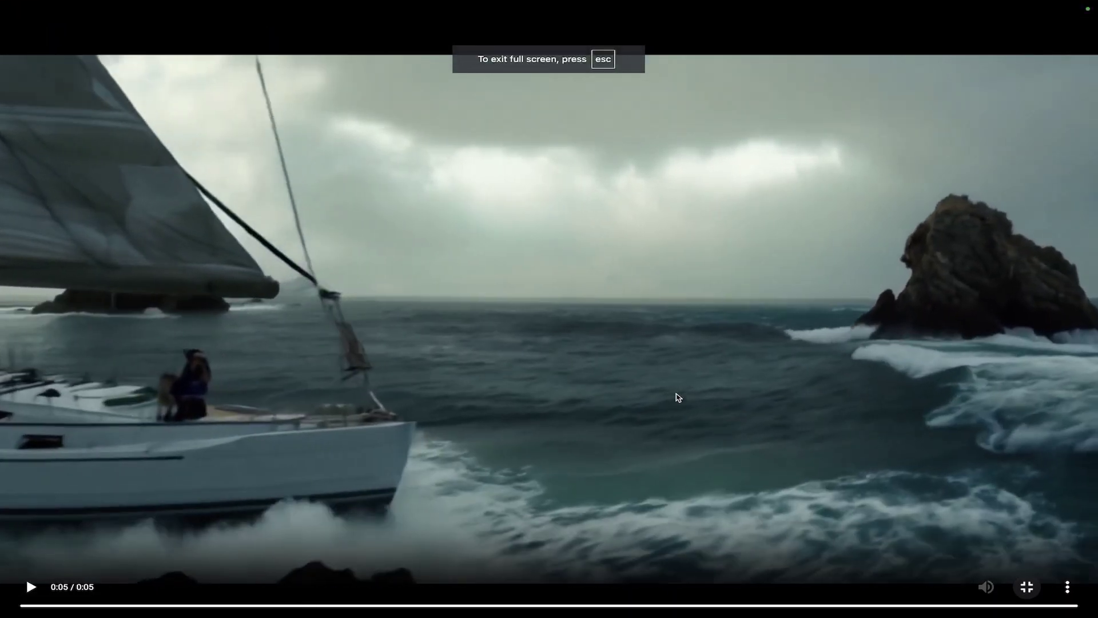
pyautogui.press('Escape')
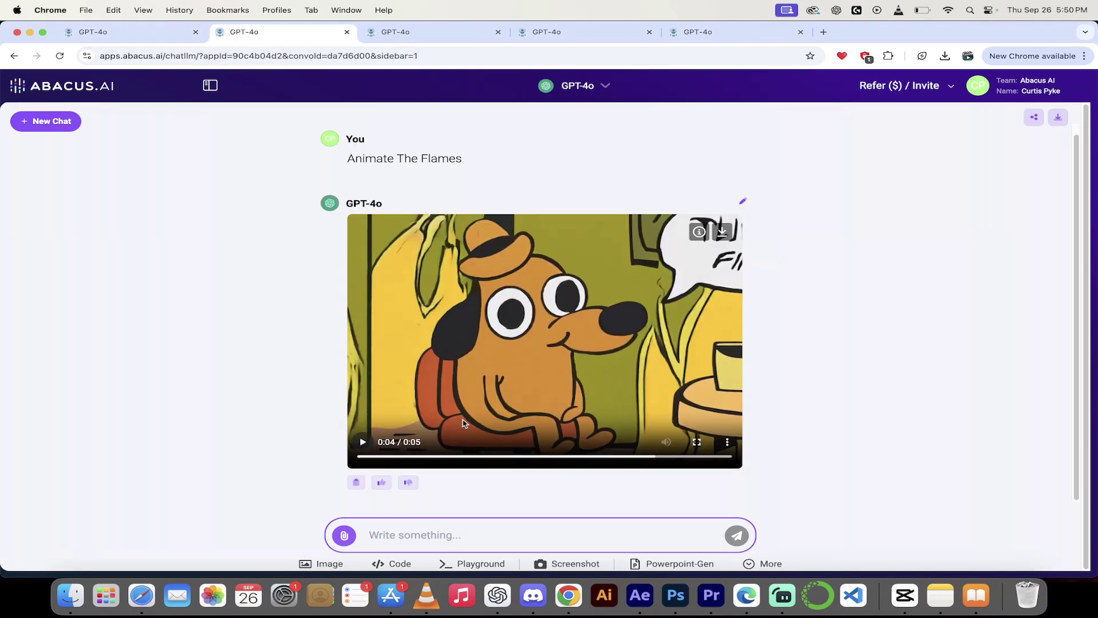
# Replay the 'This is fine' flames video from the start and pause it at 0:02
pyautogui.click(363, 443)
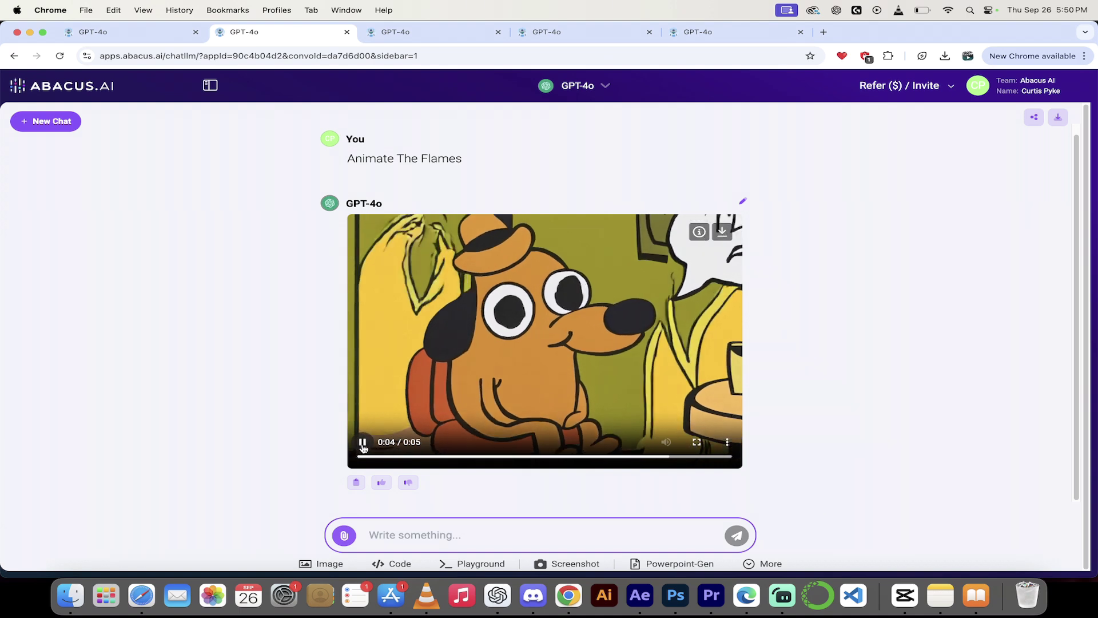
pyautogui.click(362, 457)
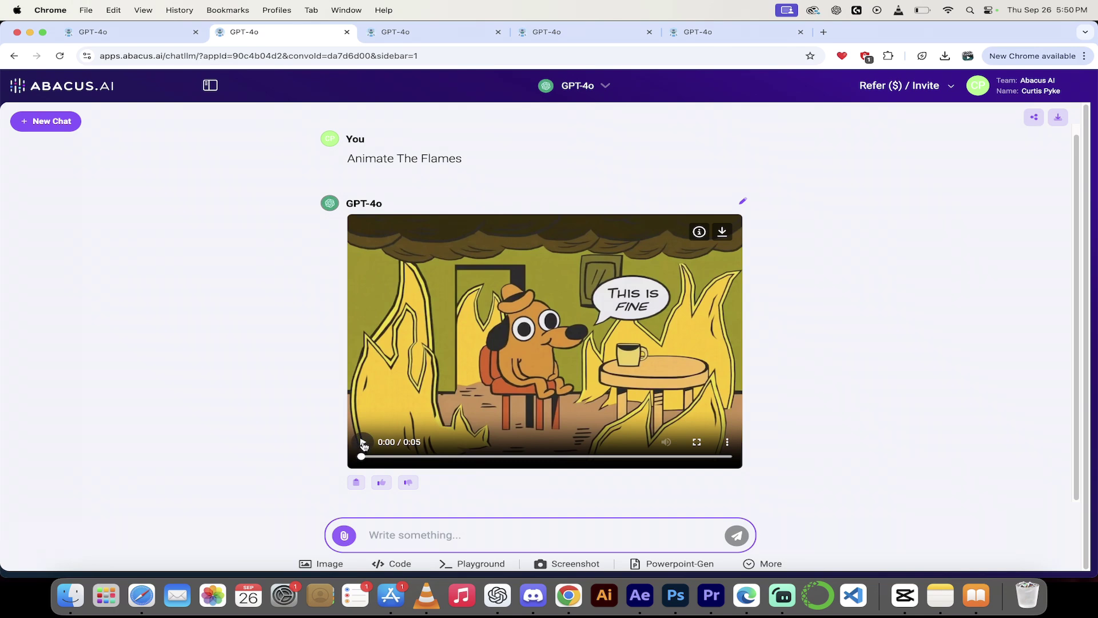
pyautogui.click(363, 443)
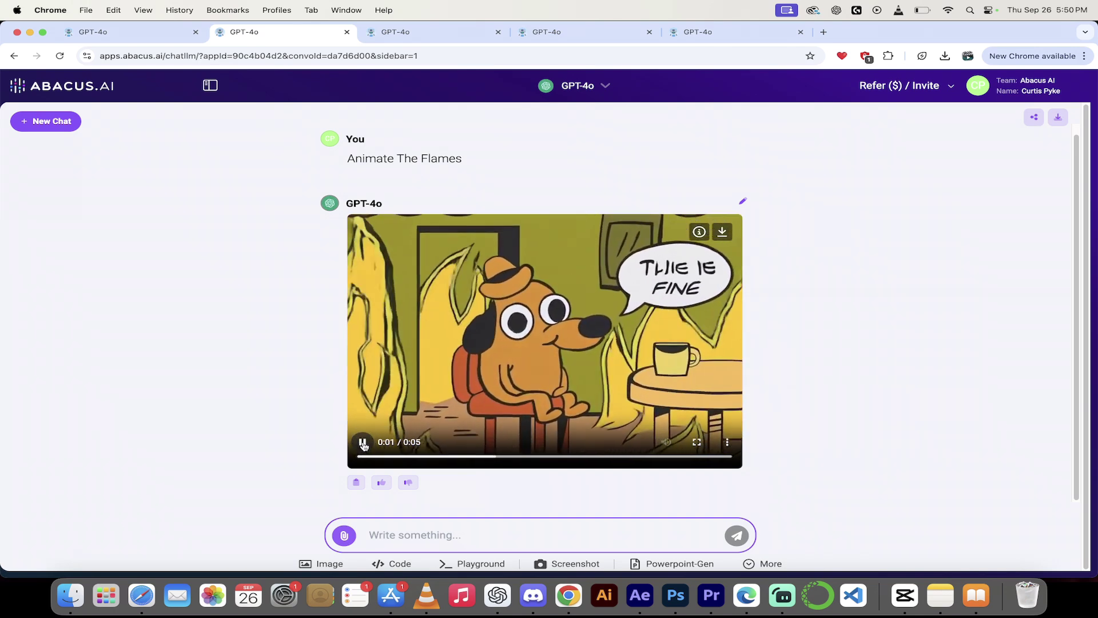
pyautogui.click(363, 443)
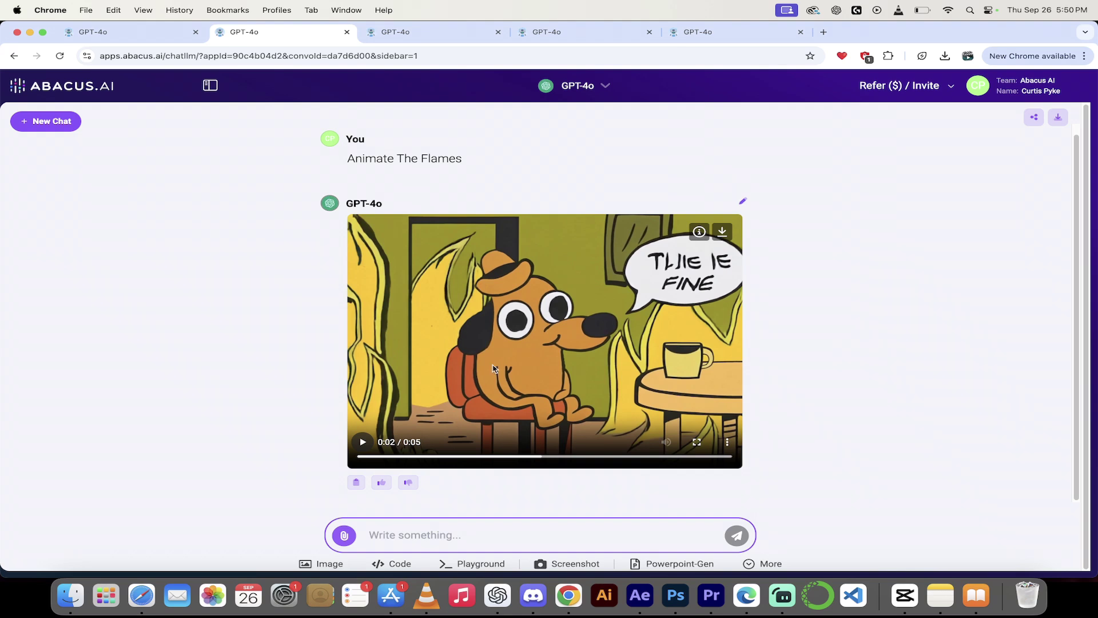
# Open the chat with the 1970s London taxi video
pyautogui.click(433, 34)
pyautogui.scroll(-1, 437, 228)
pyautogui.scroll(1, 478, 221)
pyautogui.scroll(-4, 457, 257)
pyautogui.scroll(3, 451, 315)
# Play the London taxi video to its end, then open the bulldog astronaut chat
pyautogui.scroll(-1, 451, 315)
pyautogui.scroll(-2, 452, 315)
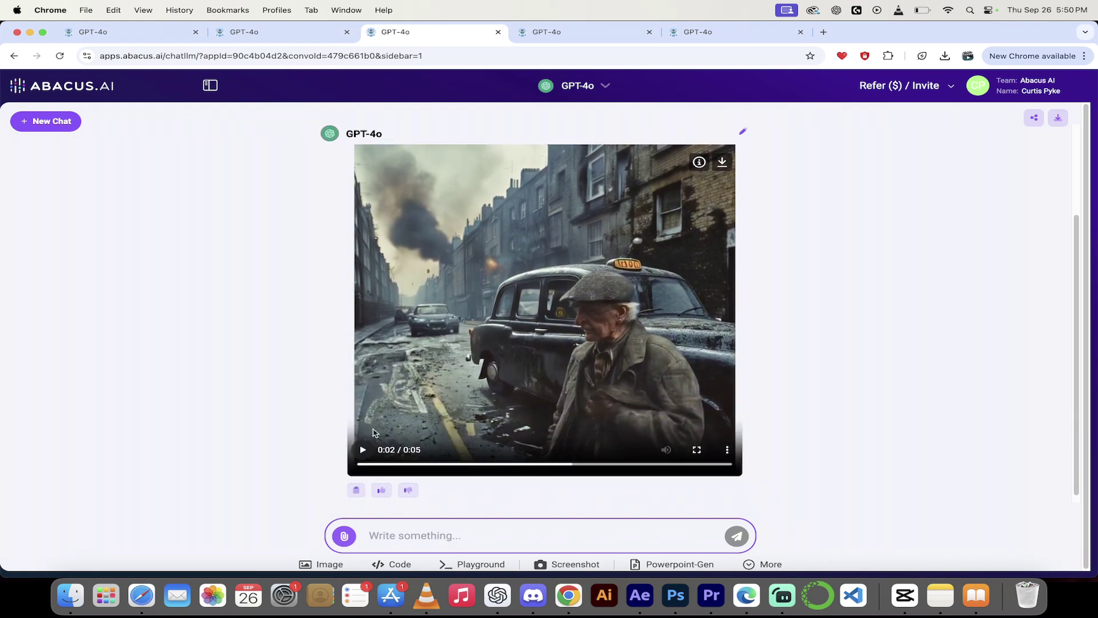
pyautogui.click(362, 450)
pyautogui.click(358, 465)
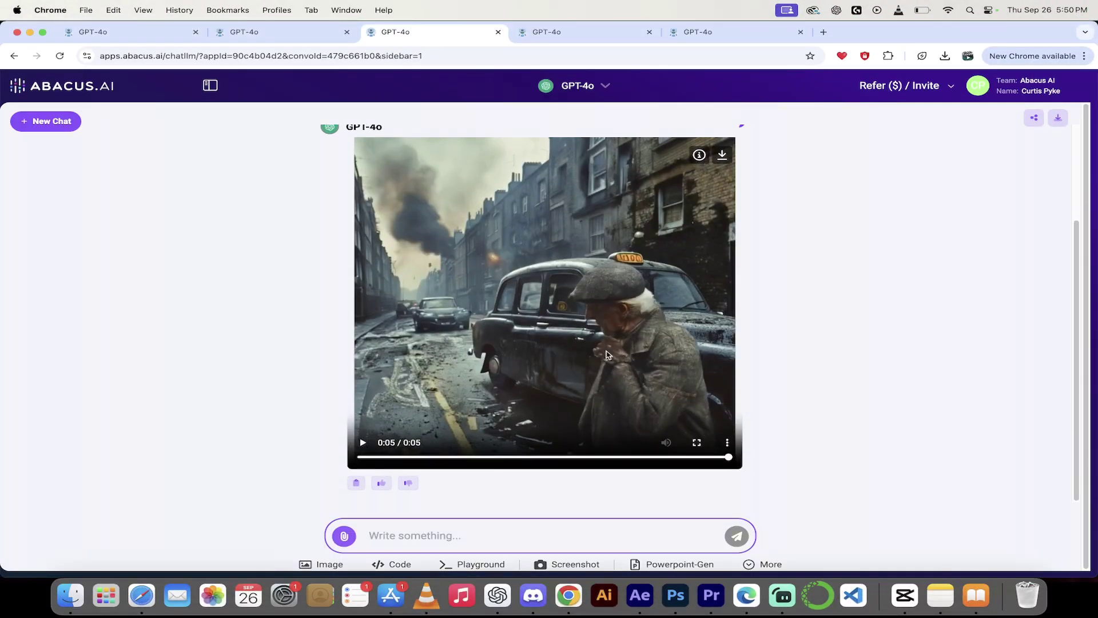
pyautogui.scroll(2, 607, 354)
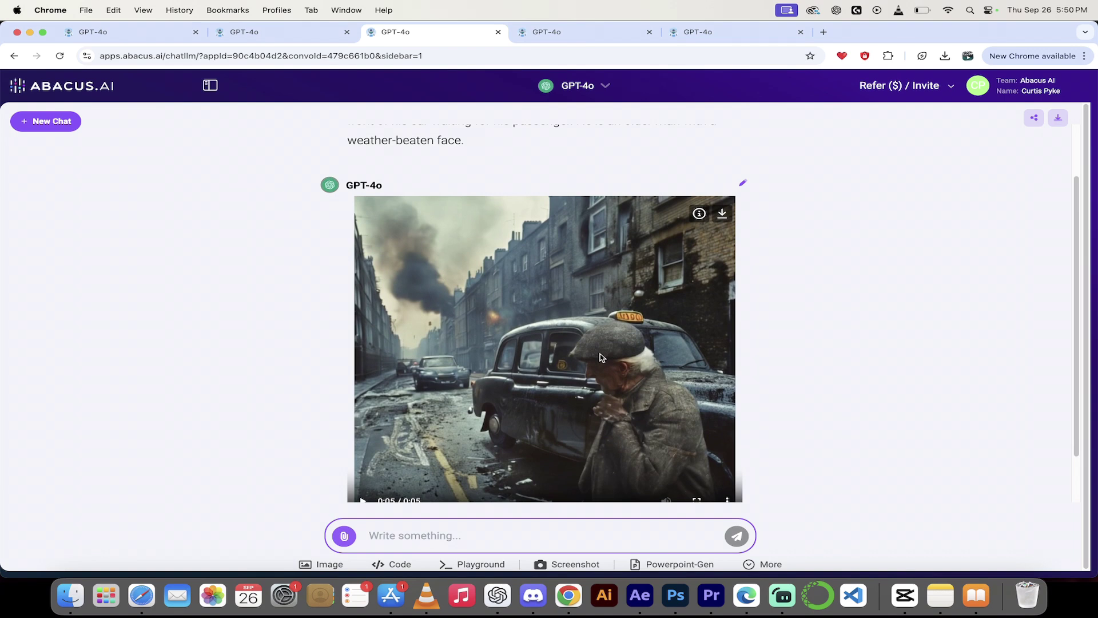
pyautogui.click(544, 33)
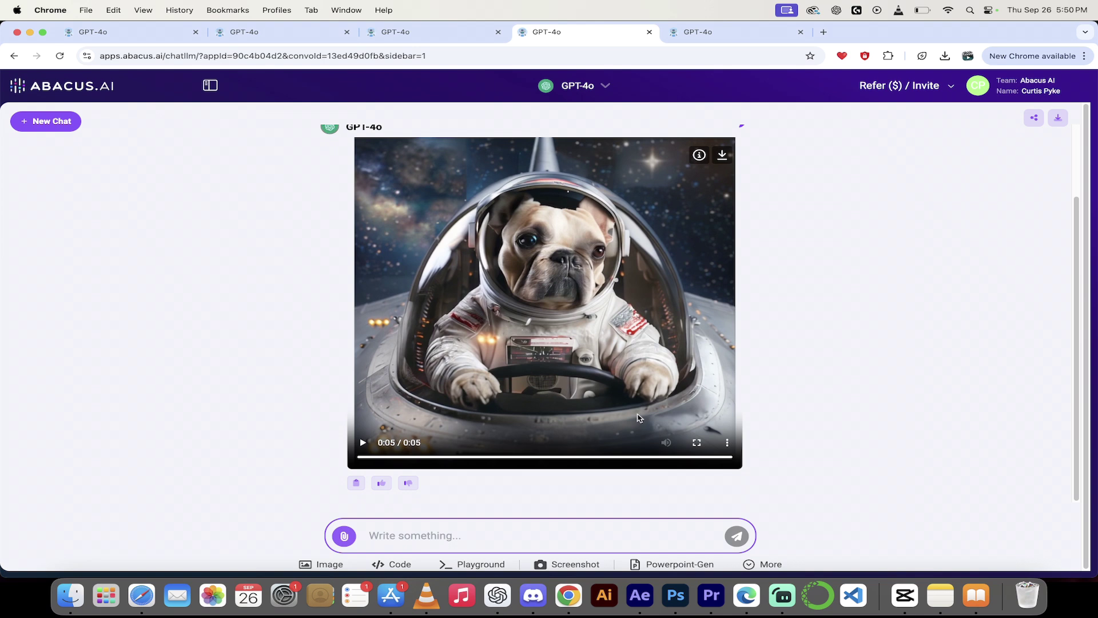
# Rewind the bulldog astronaut video and watch it full screen from the beginning
pyautogui.scroll(3, 629, 412)
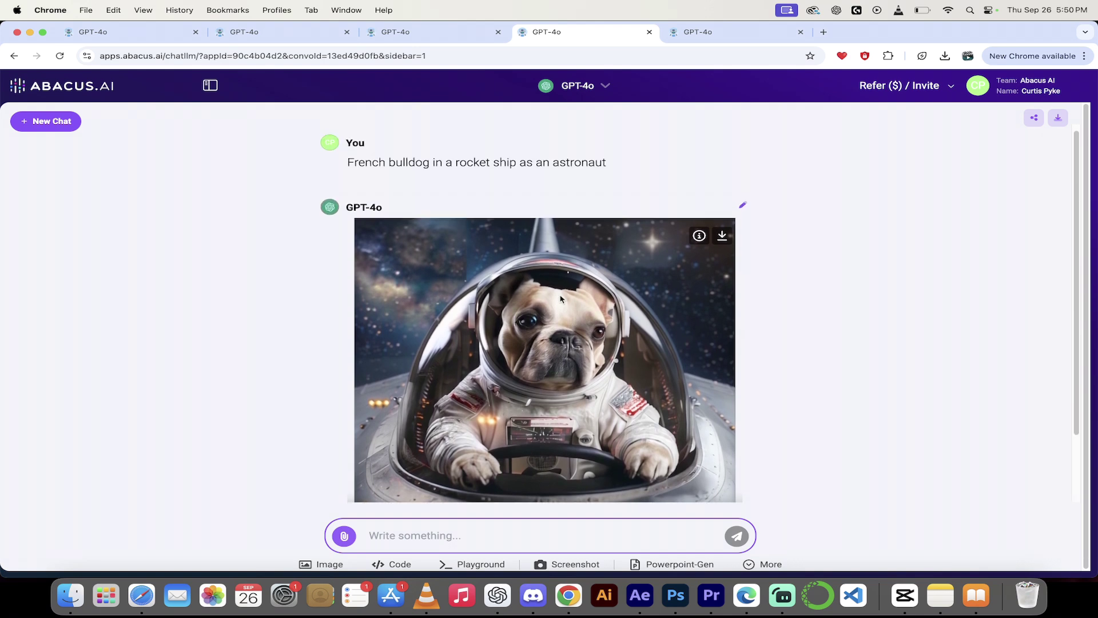
pyautogui.scroll(-3, 605, 401)
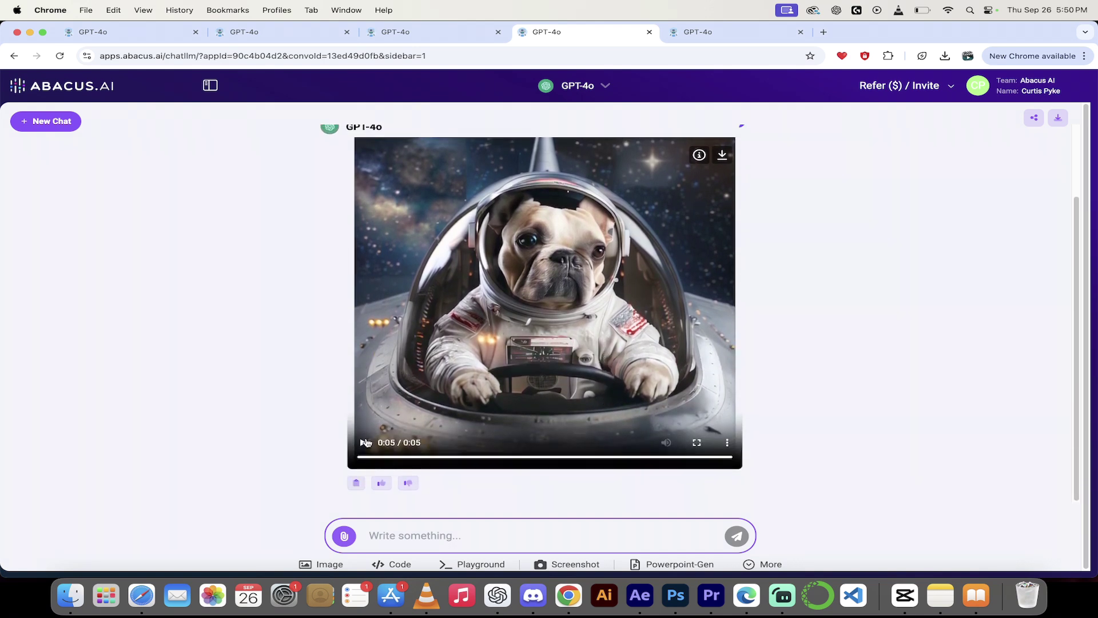
pyautogui.click(363, 453)
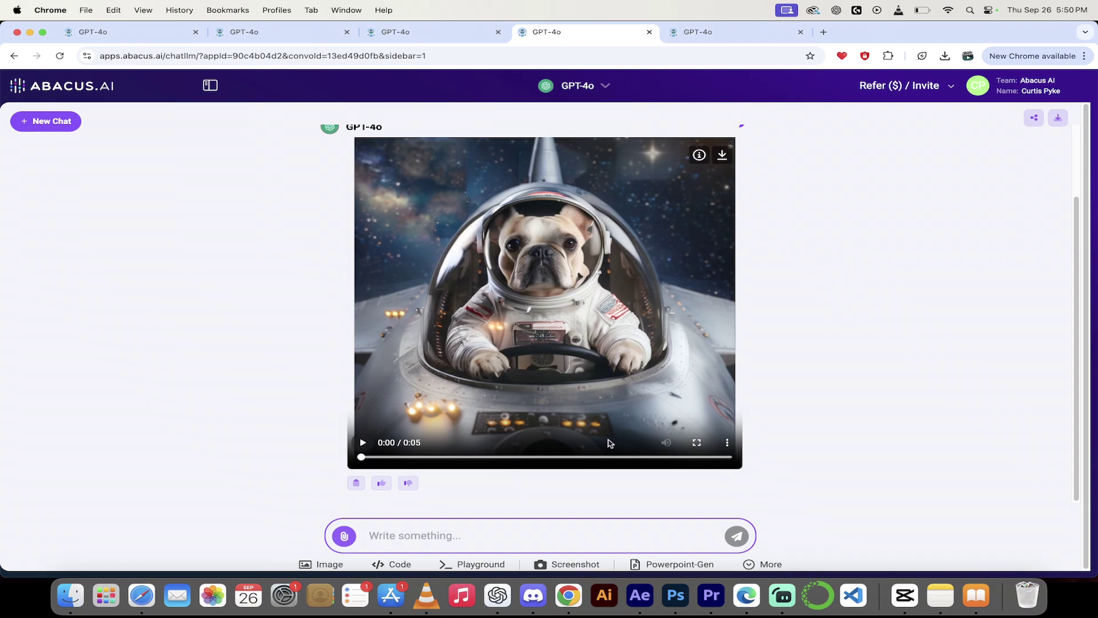
pyautogui.click(697, 443)
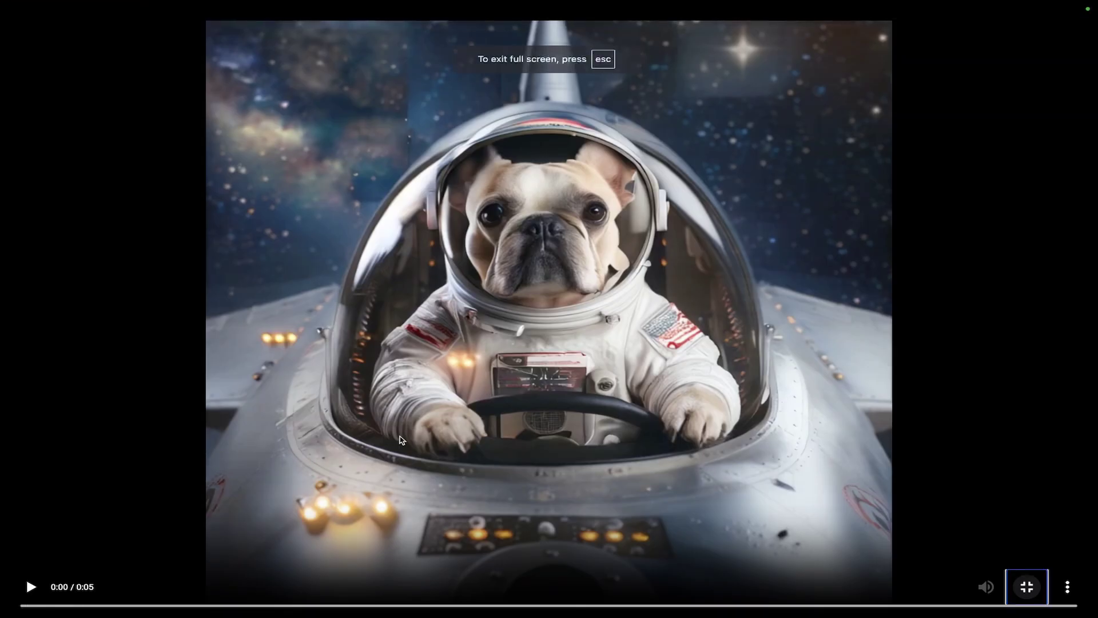
pyautogui.press('Escape')
pyautogui.click(363, 442)
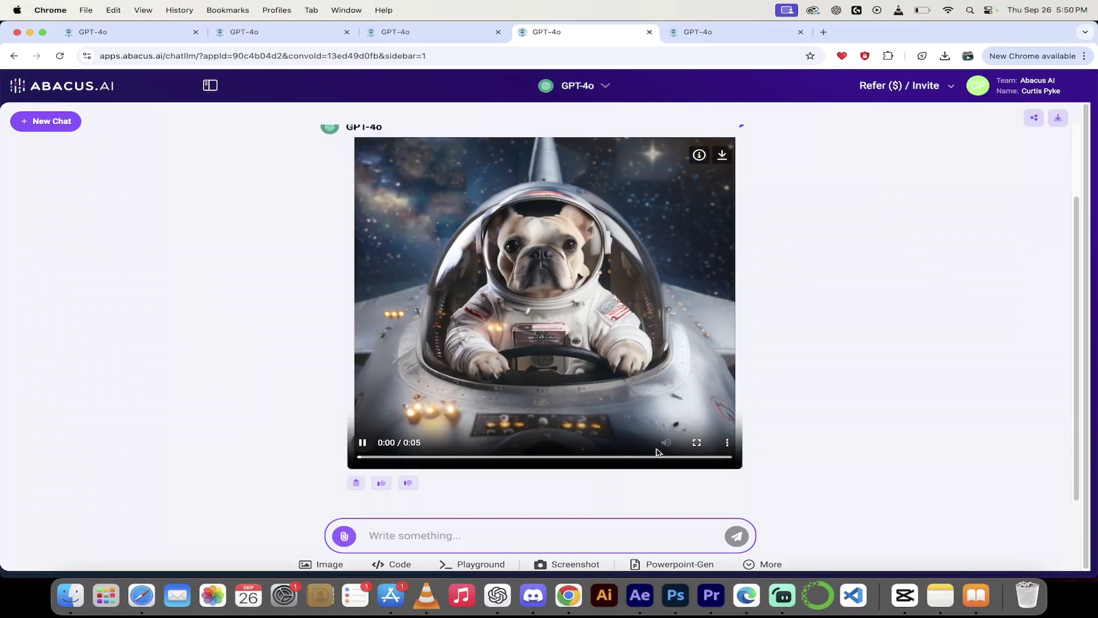
pyautogui.click(697, 443)
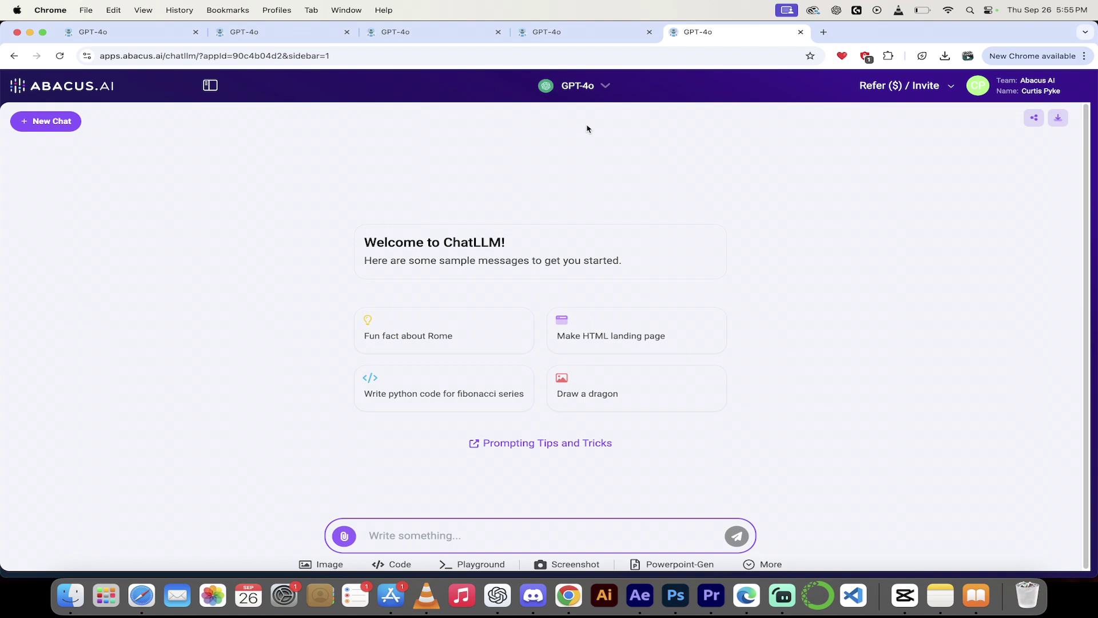
# Keep GPT-4o as the bot and open the Video-Gen form from More tools
pyautogui.click(606, 90)
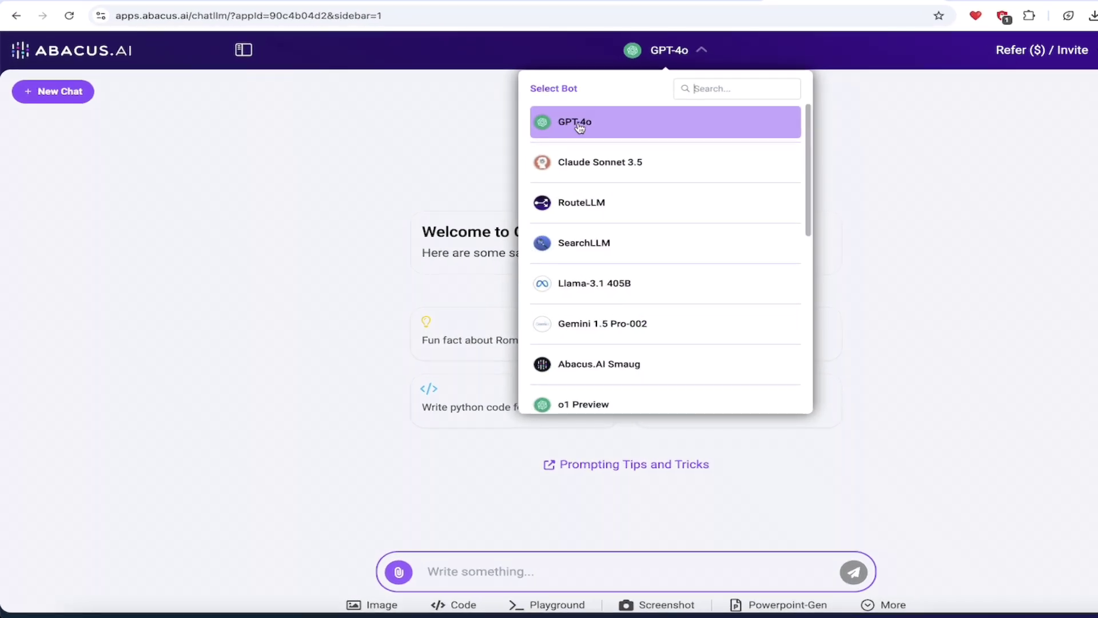
pyautogui.click(579, 126)
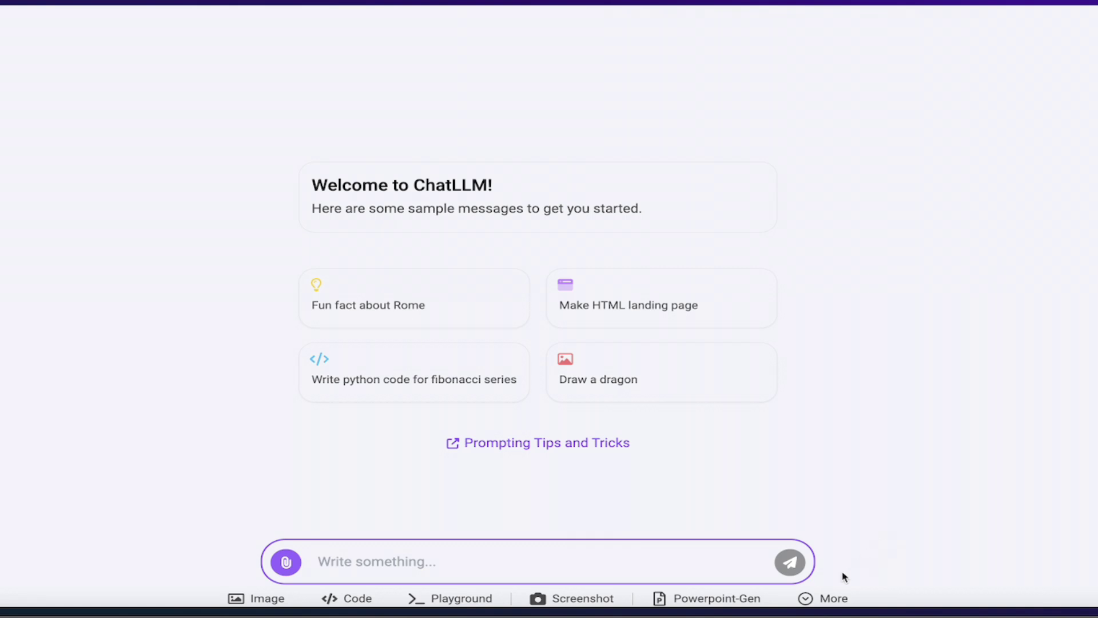
pyautogui.click(825, 601)
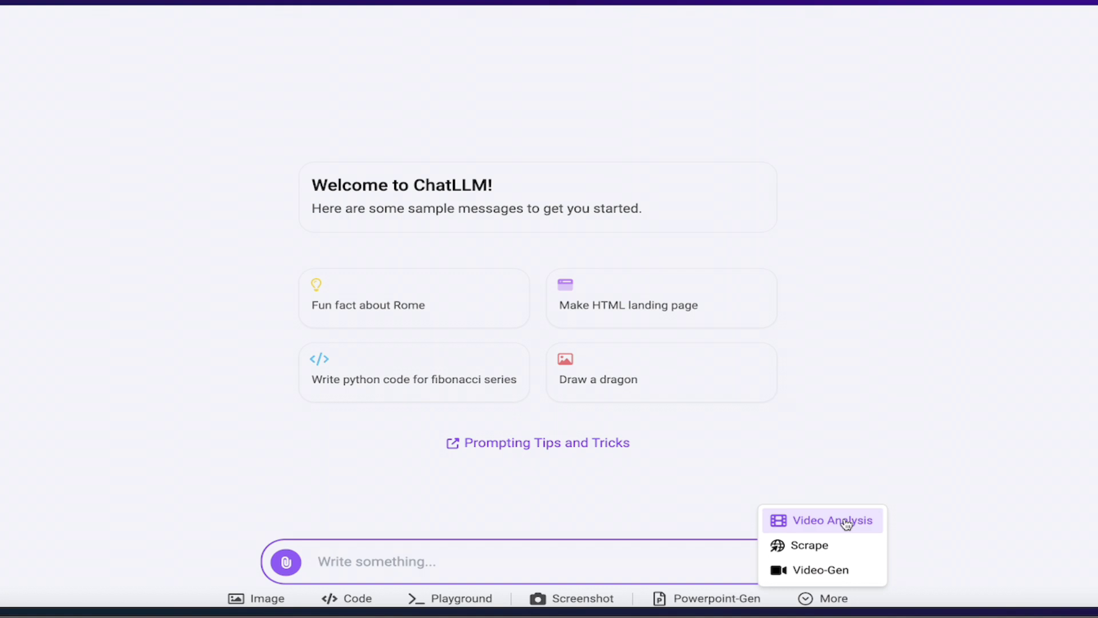
pyautogui.click(825, 571)
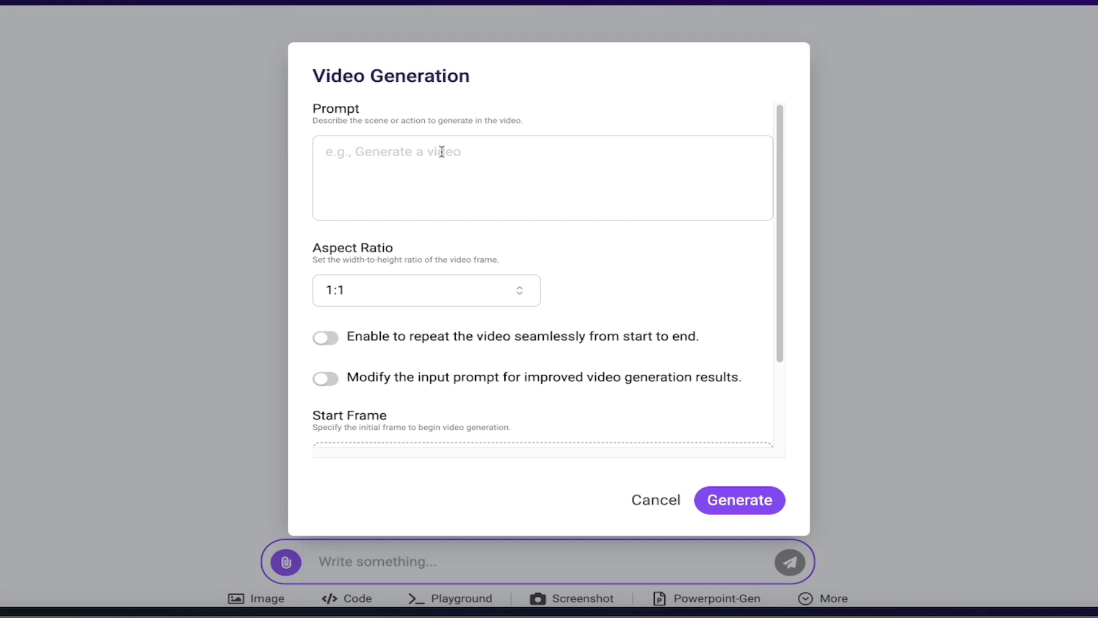
# Enter the video prompt 'French bulldog astronaut flying to the moon'
pyautogui.write('French bulldog ')
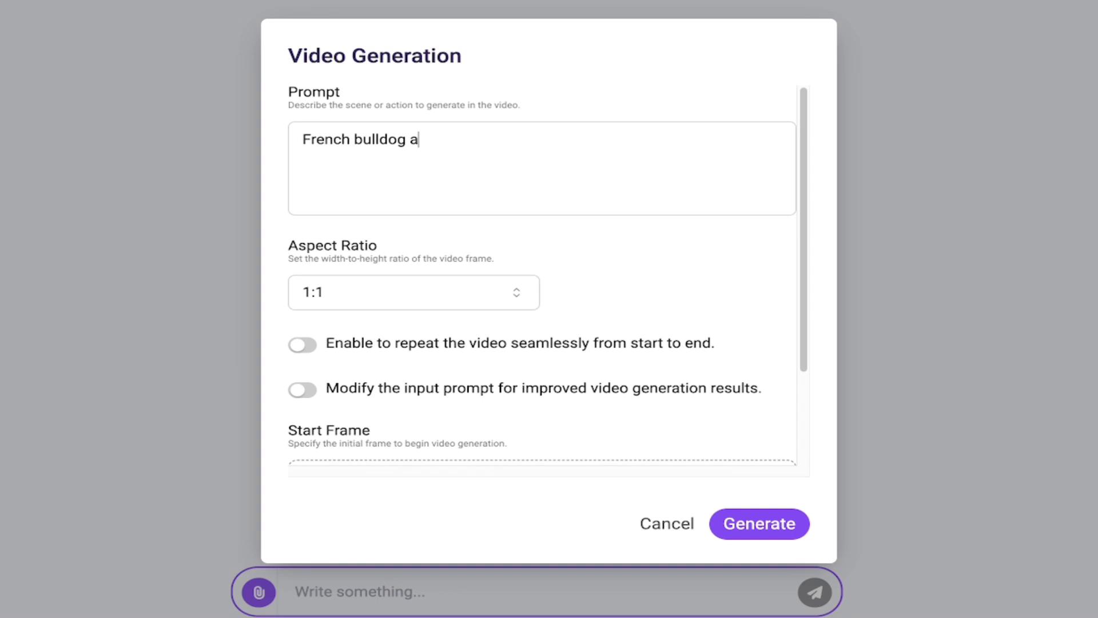
pyautogui.write('astronaut fly')
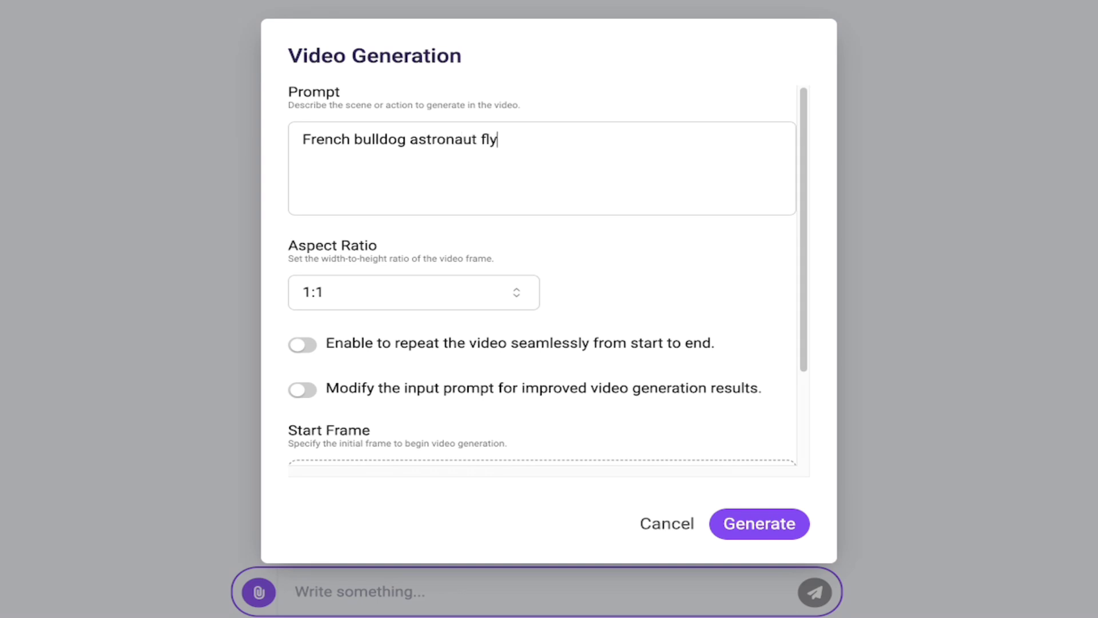
pyautogui.write('ing to the moon')
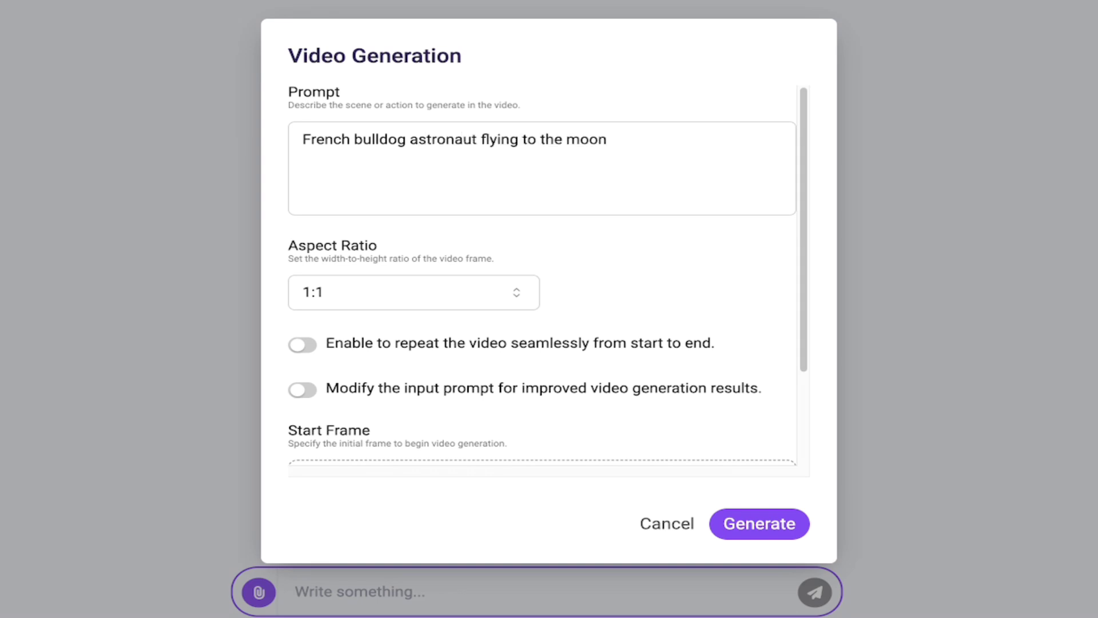
pyautogui.scroll(-1, 525, 207)
pyautogui.scroll(1, 525, 207)
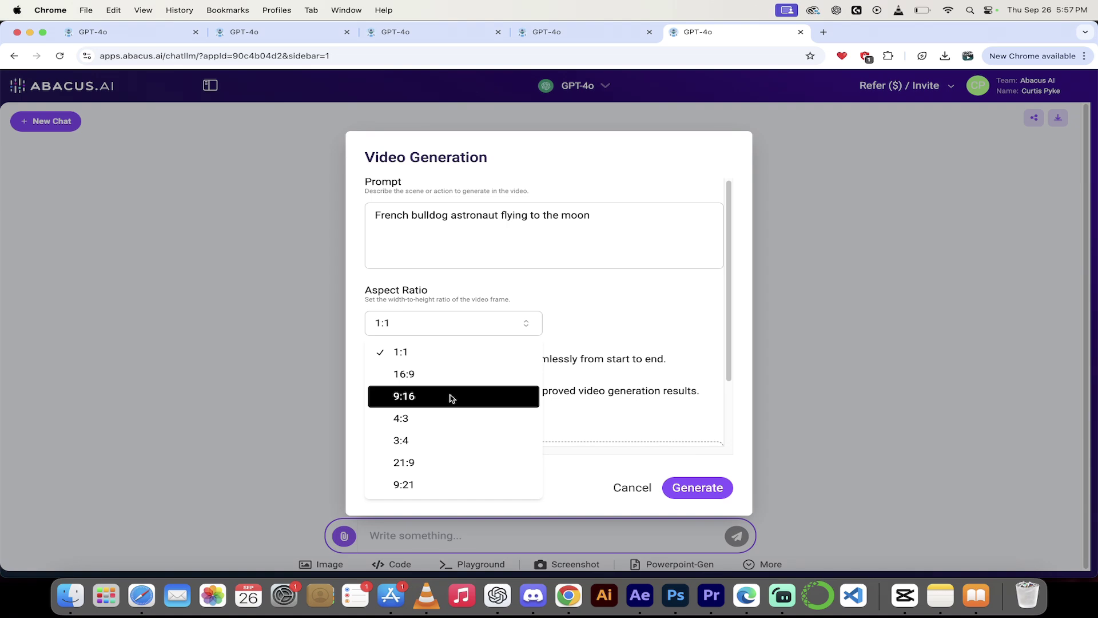
pyautogui.click(450, 374)
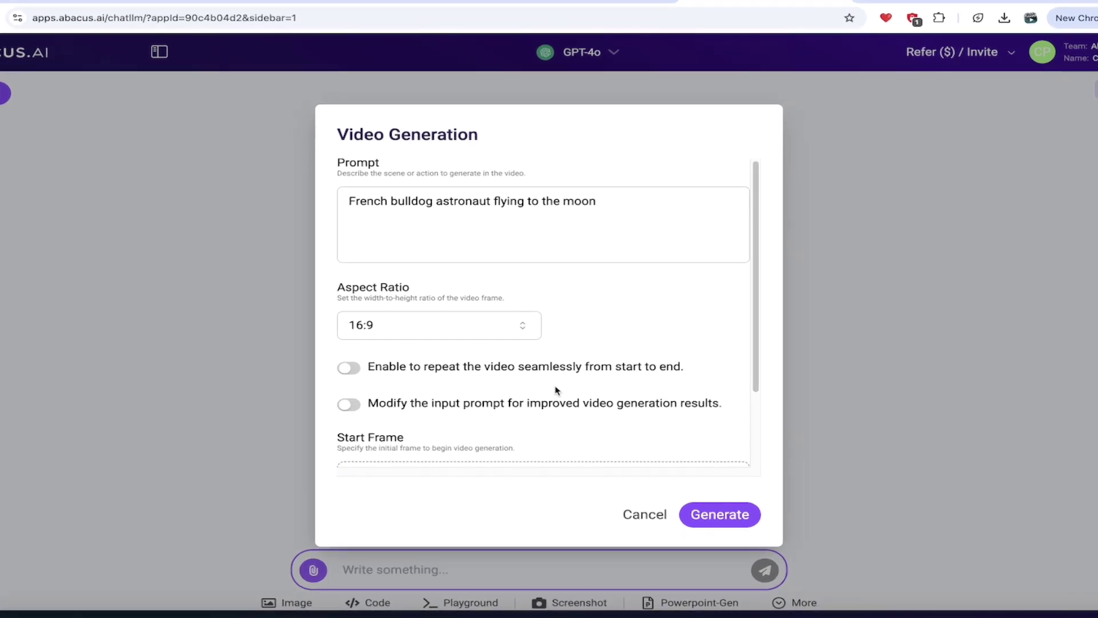
pyautogui.scroll(-1, 427, 374)
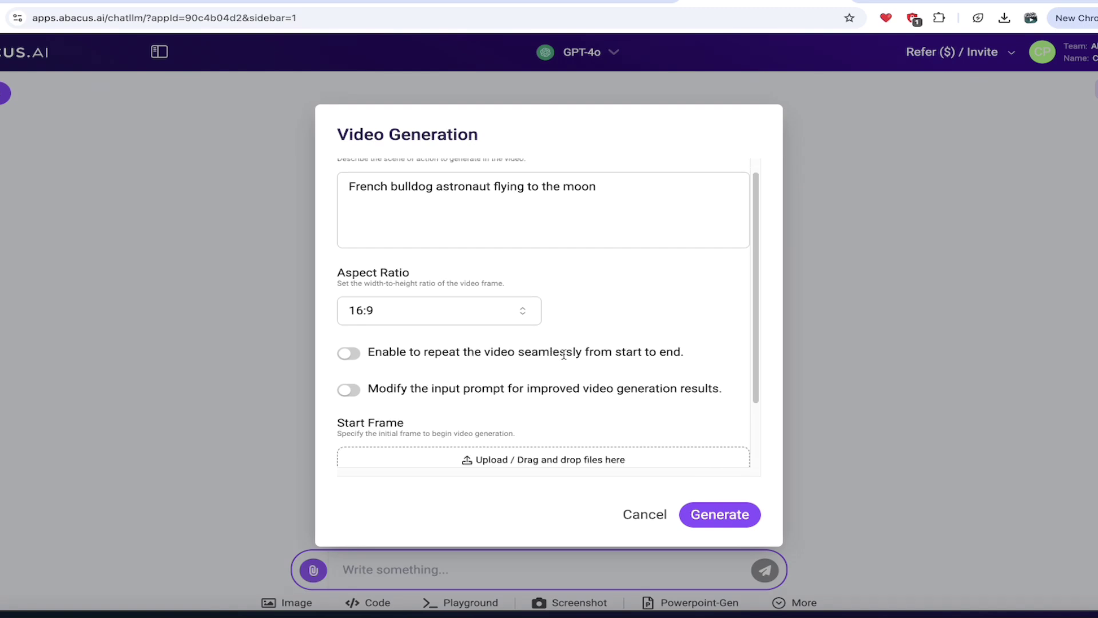
pyautogui.scroll(1, 544, 388)
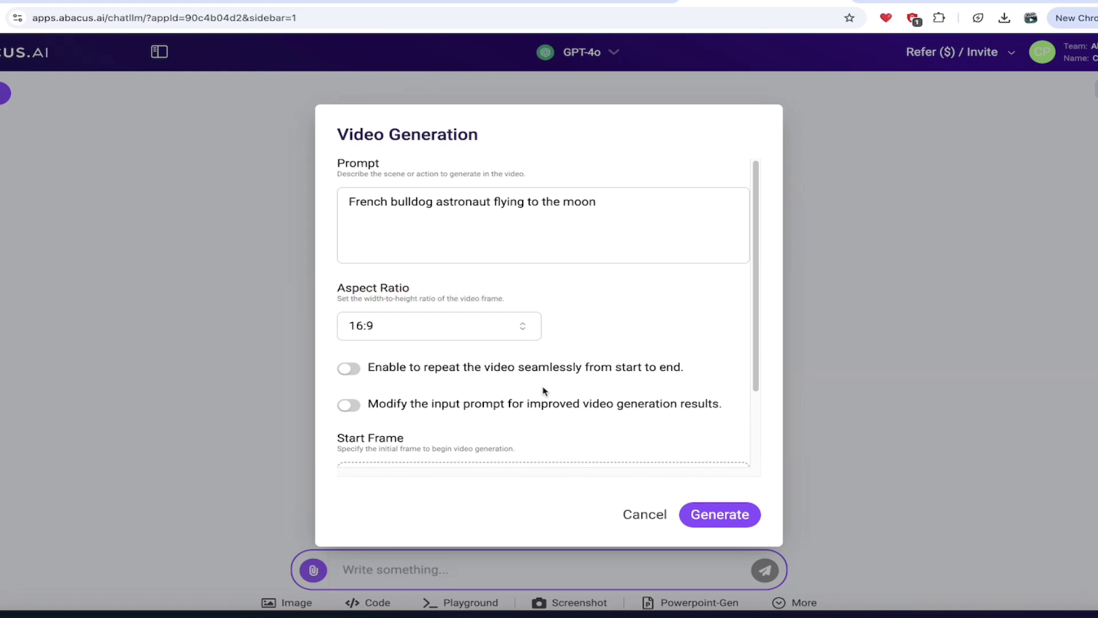
pyautogui.scroll(-1, 544, 390)
pyautogui.scroll(-2, 449, 392)
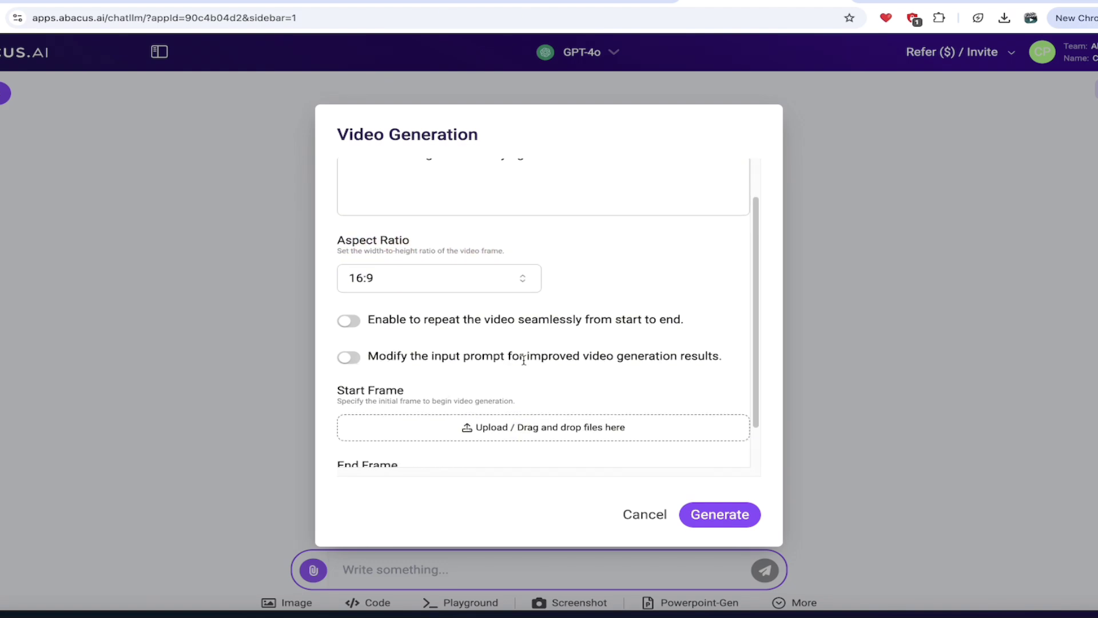
pyautogui.scroll(1, 666, 354)
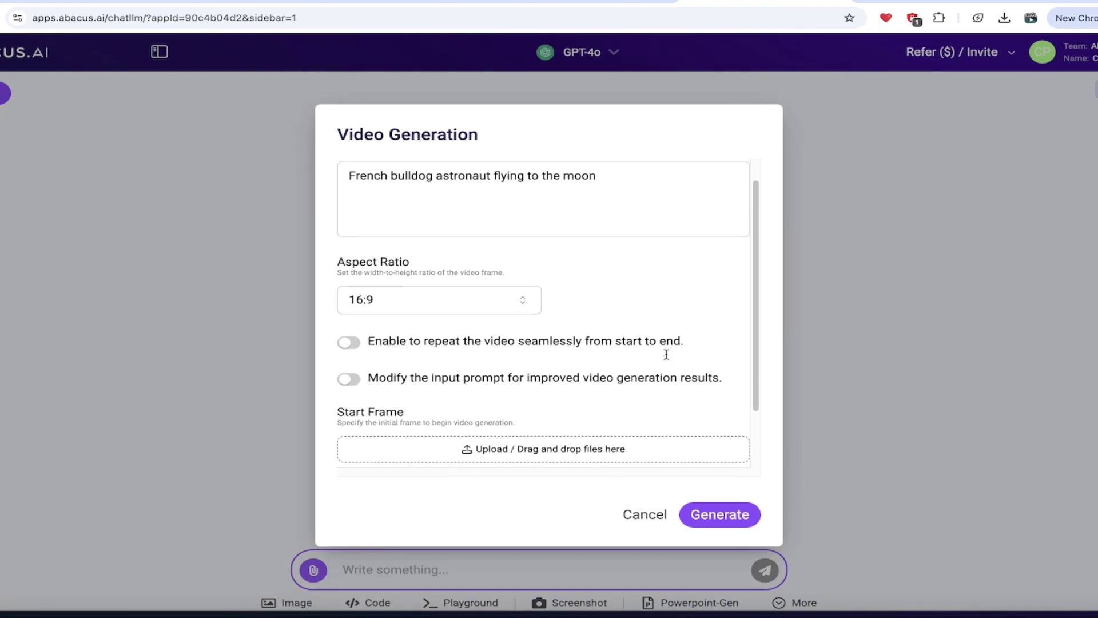
pyautogui.scroll(-2, 666, 355)
pyautogui.scroll(2, 617, 358)
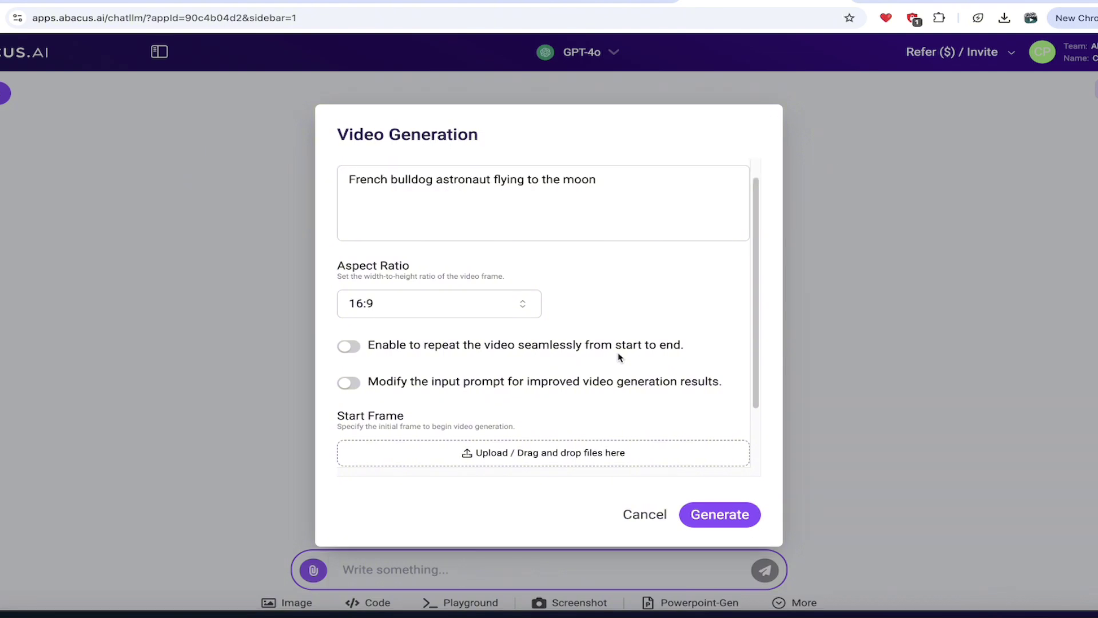
pyautogui.scroll(-1, 496, 377)
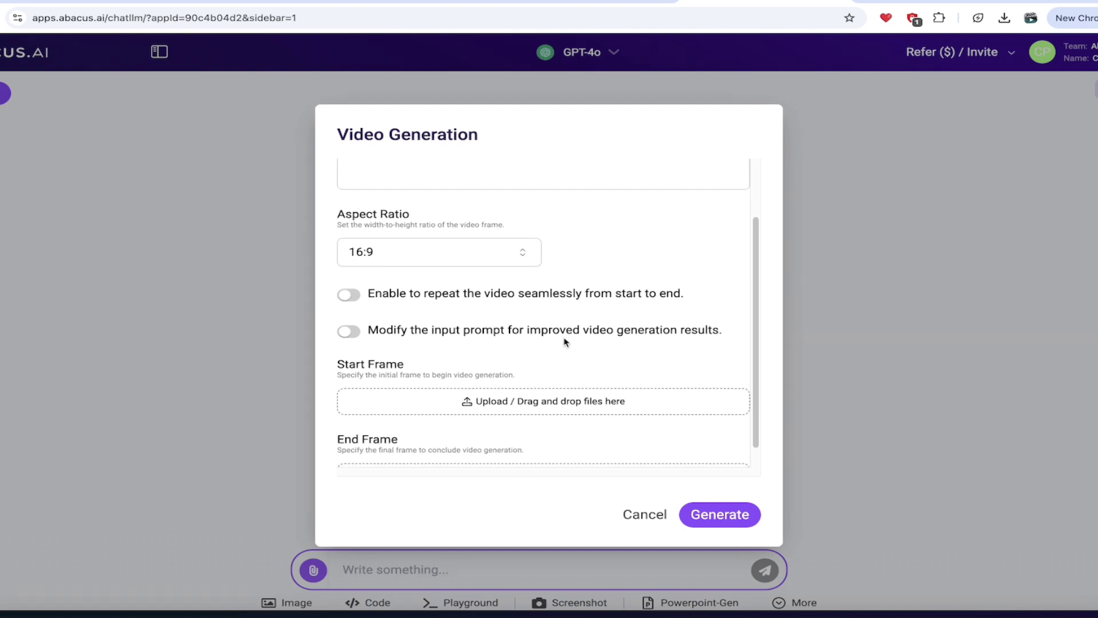
pyautogui.scroll(-1, 564, 342)
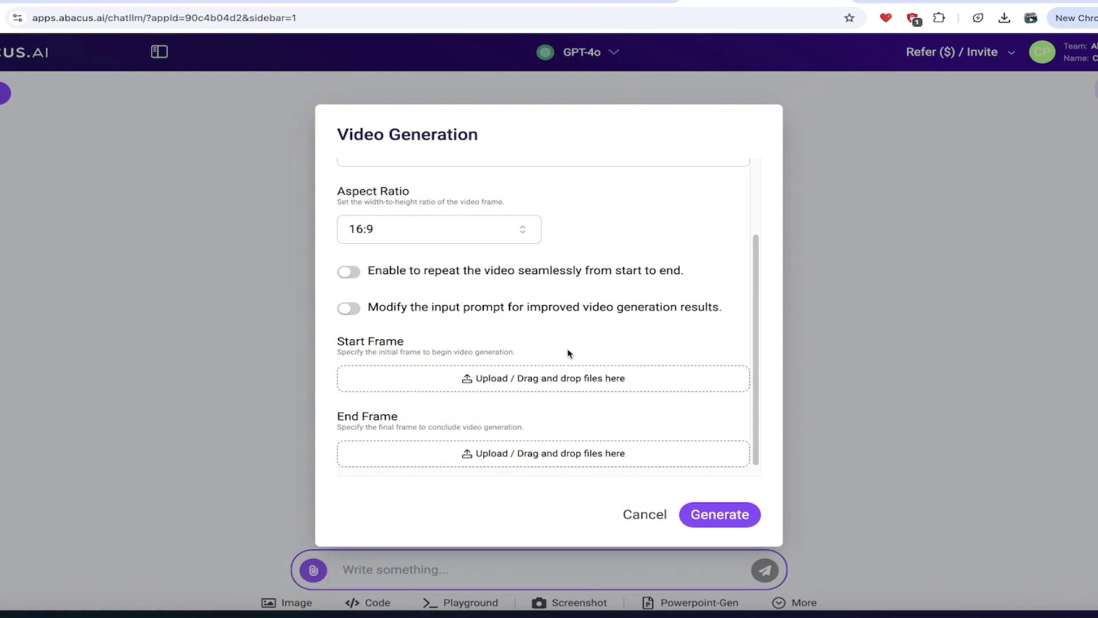
# Generate the video from the bulldog astronaut moon prompt
pyautogui.scroll(3, 569, 353)
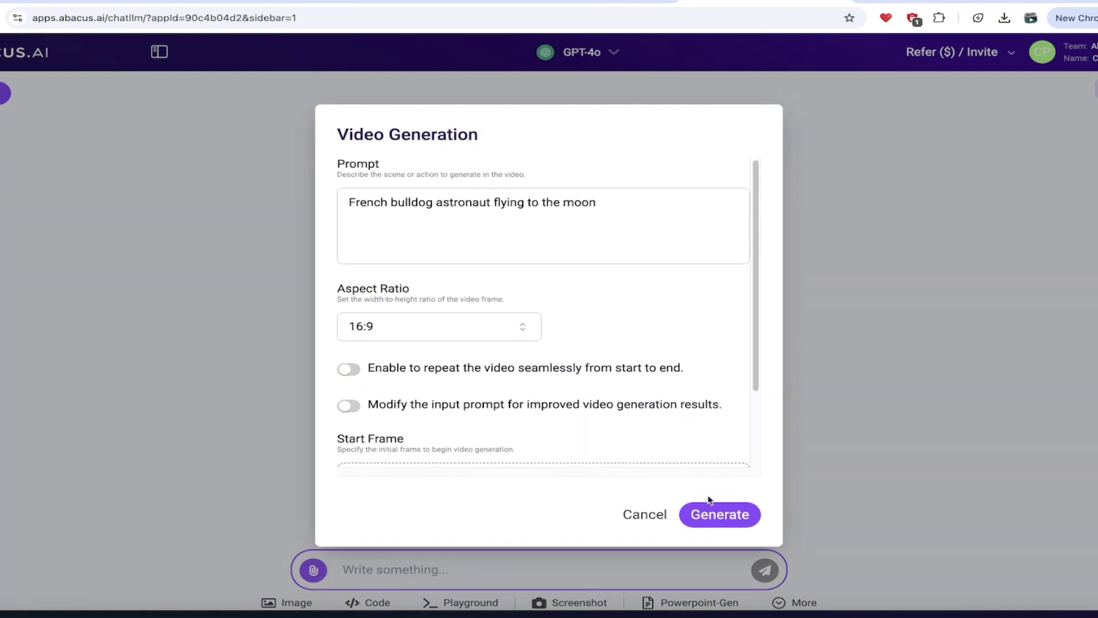
pyautogui.click(710, 509)
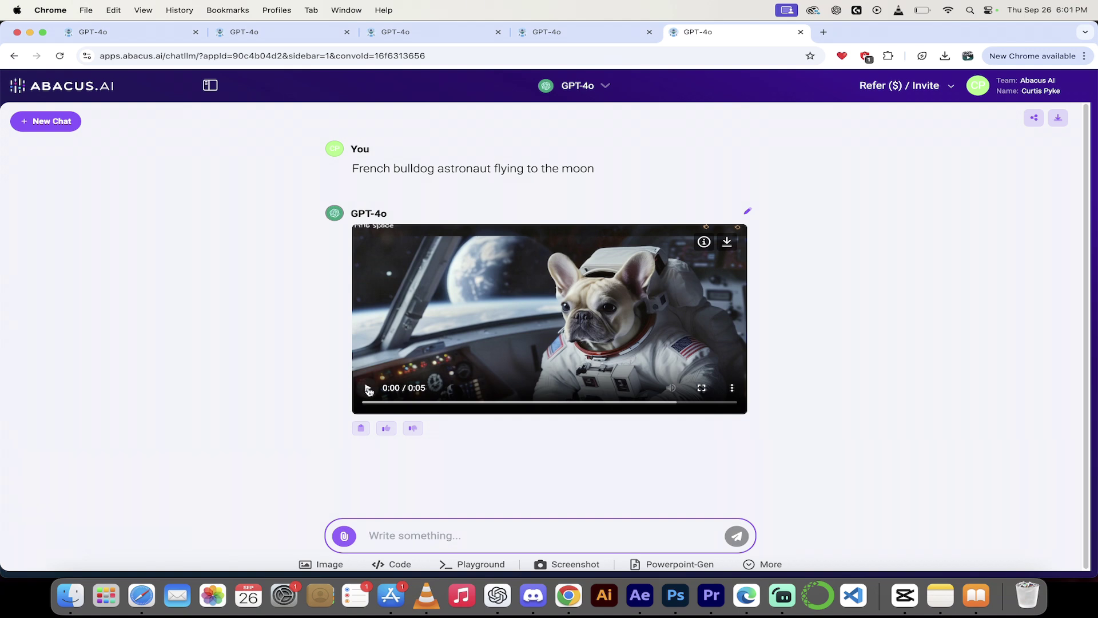
# Play the generated bulldog astronaut video and view it full screen
pyautogui.click(368, 390)
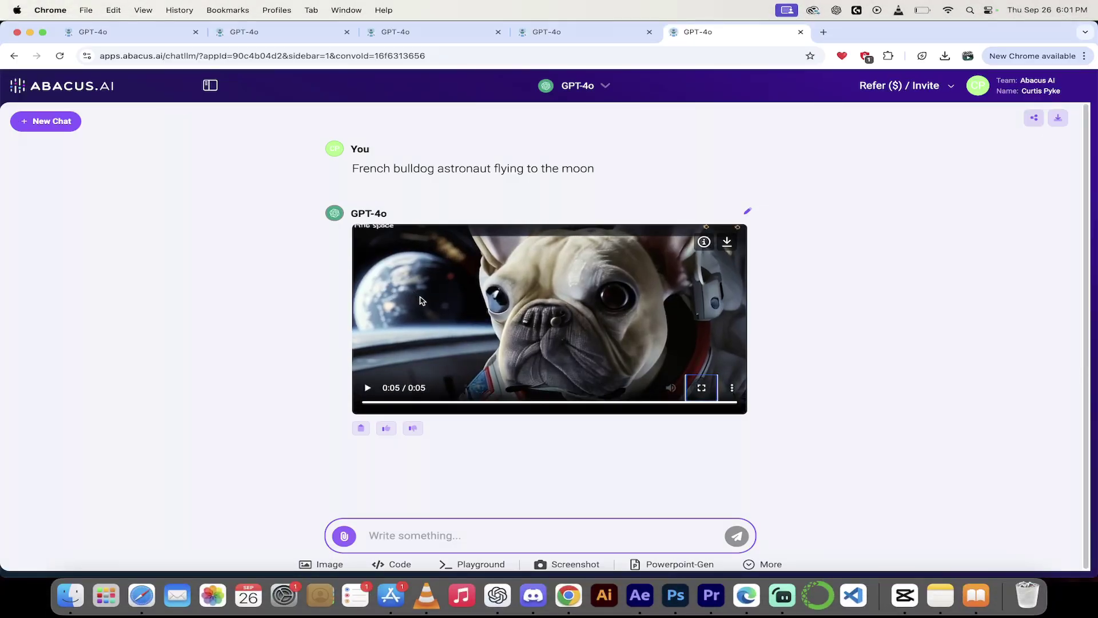
pyautogui.click(701, 388)
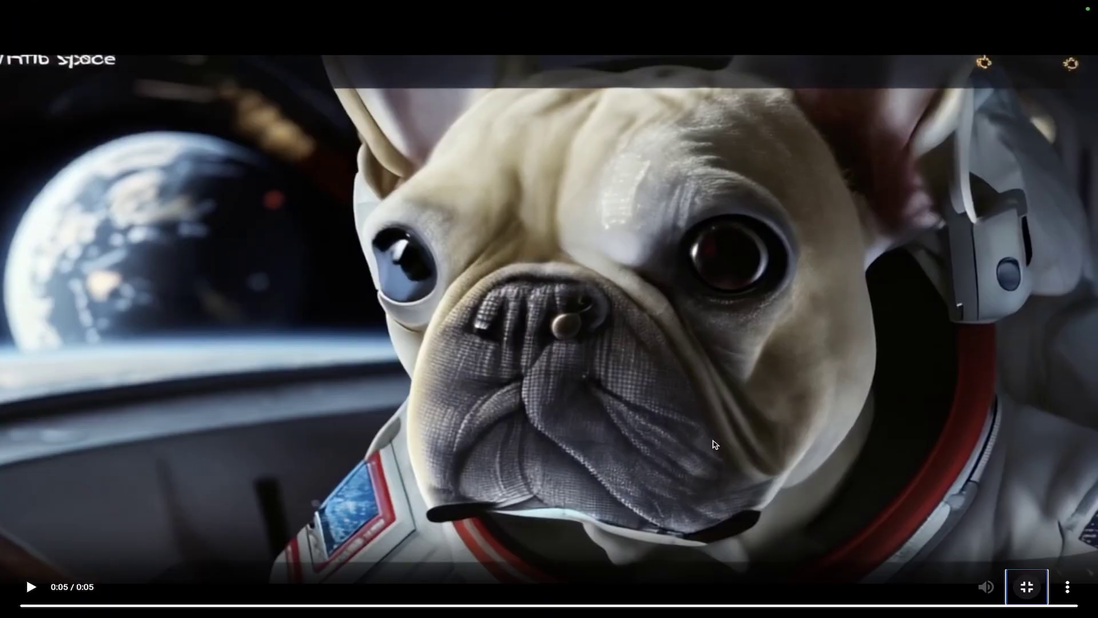
pyautogui.press('Escape')
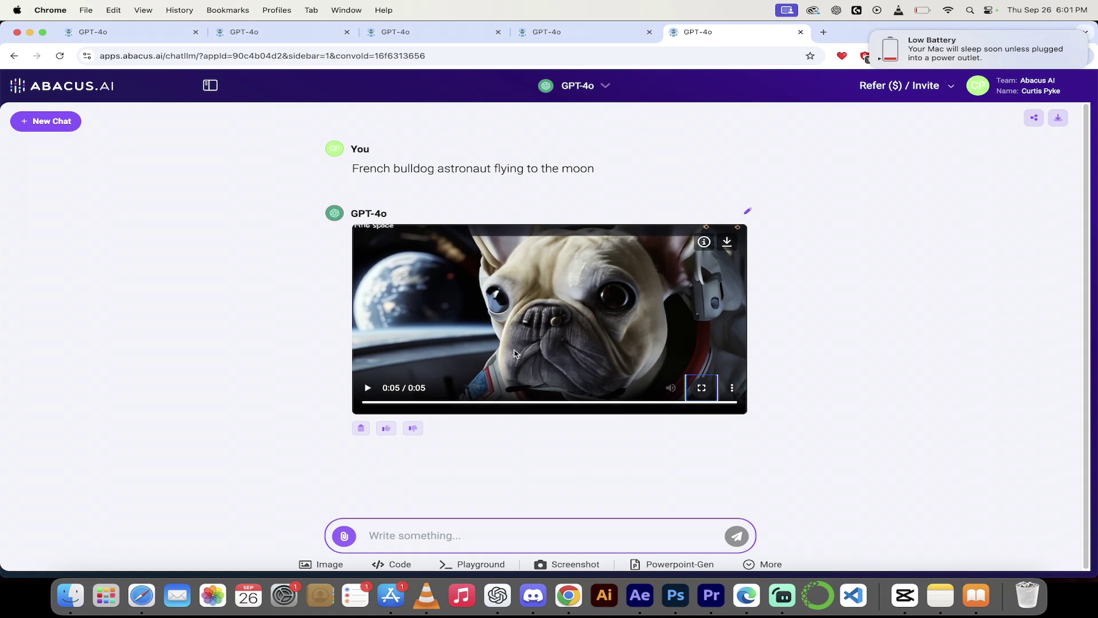
# Check the video's prompt info and download it as video (1).mp4
pyautogui.click(704, 242)
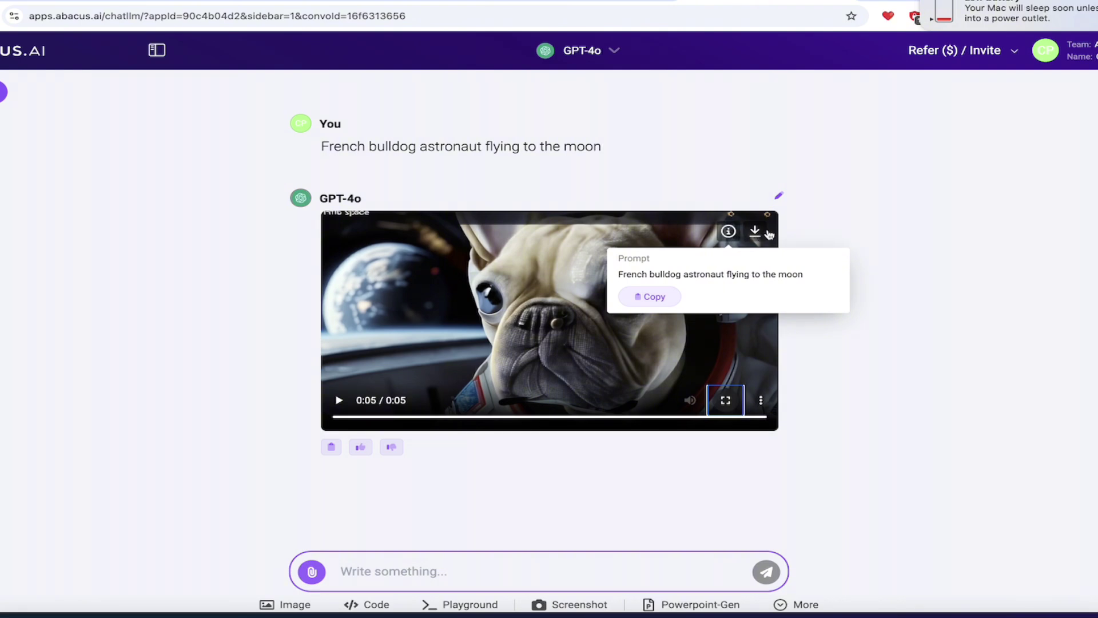
pyautogui.click(754, 231)
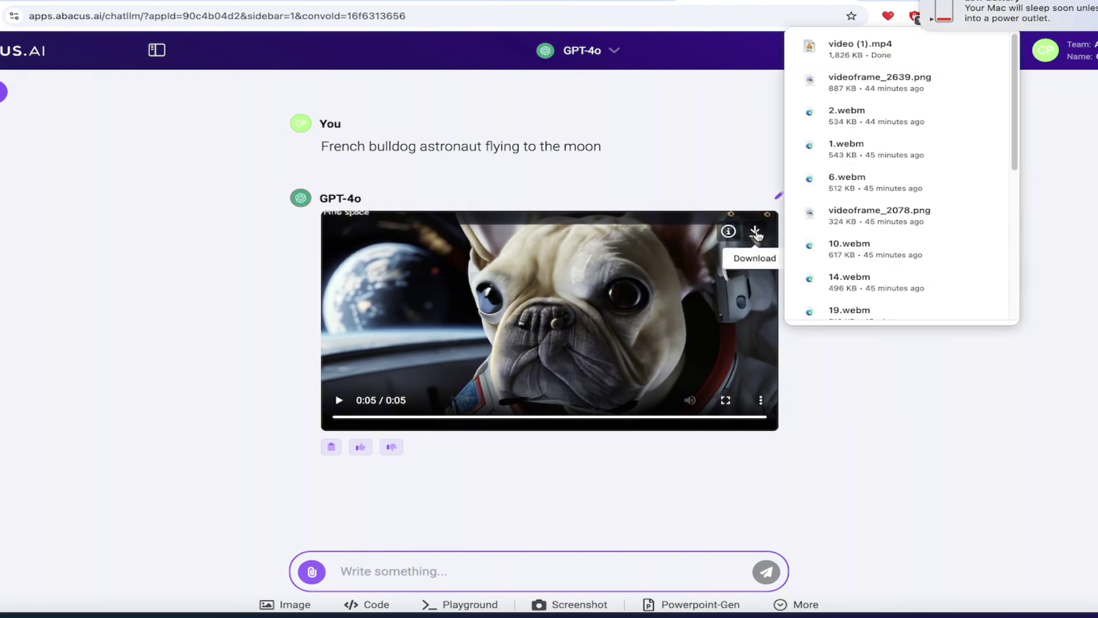
pyautogui.click(928, 480)
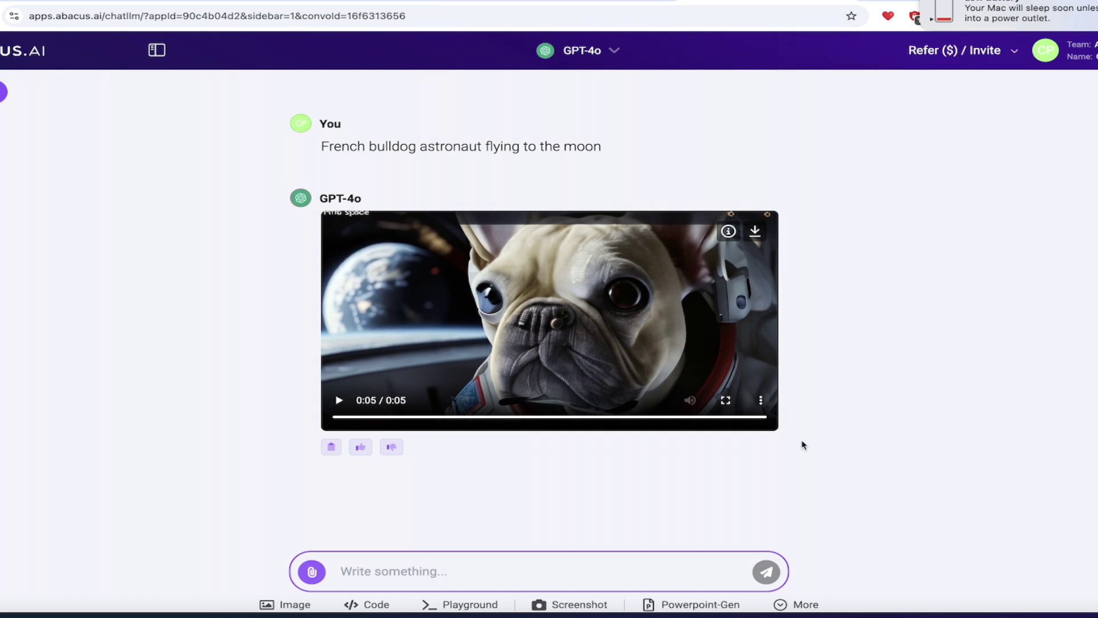
pyautogui.click(761, 400)
pyautogui.click(843, 400)
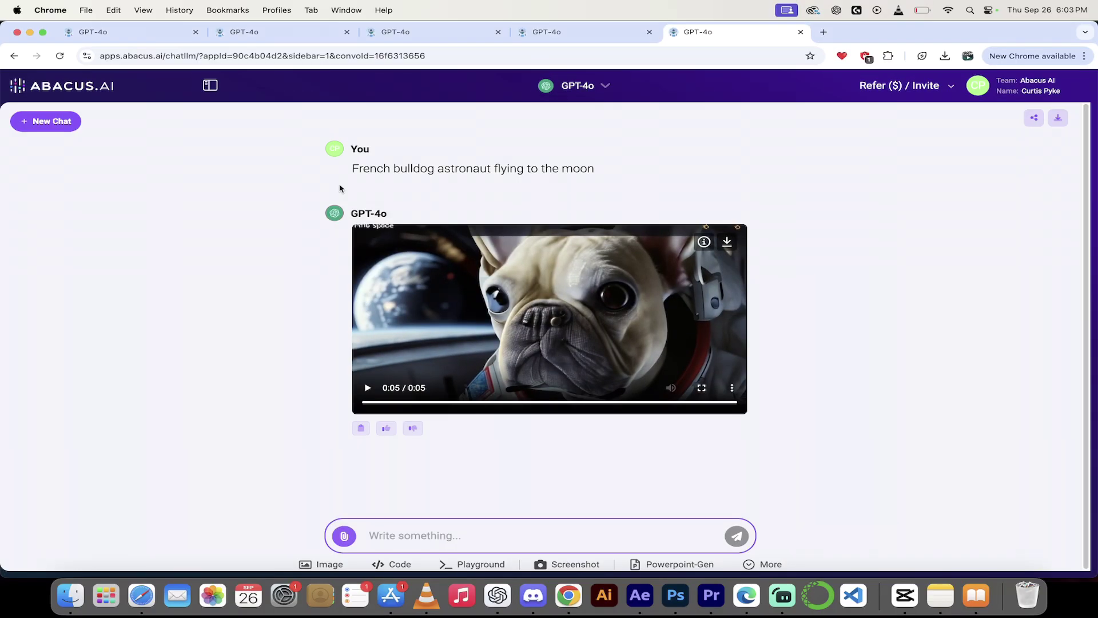
# Start a new chat and open the Video Generation form
pyautogui.click(56, 131)
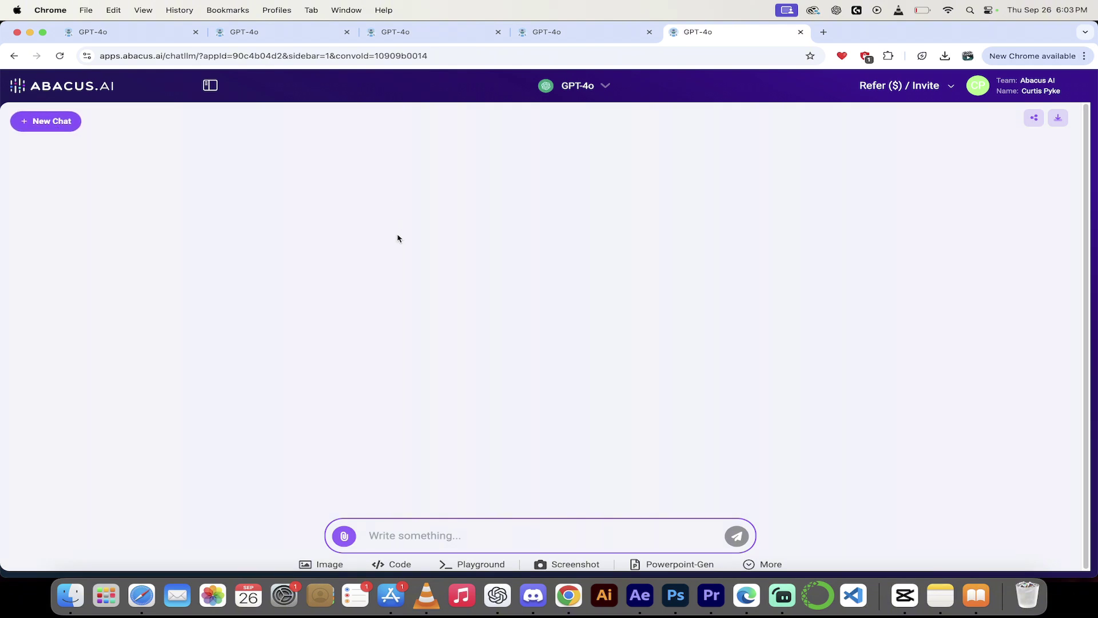
pyautogui.click(770, 564)
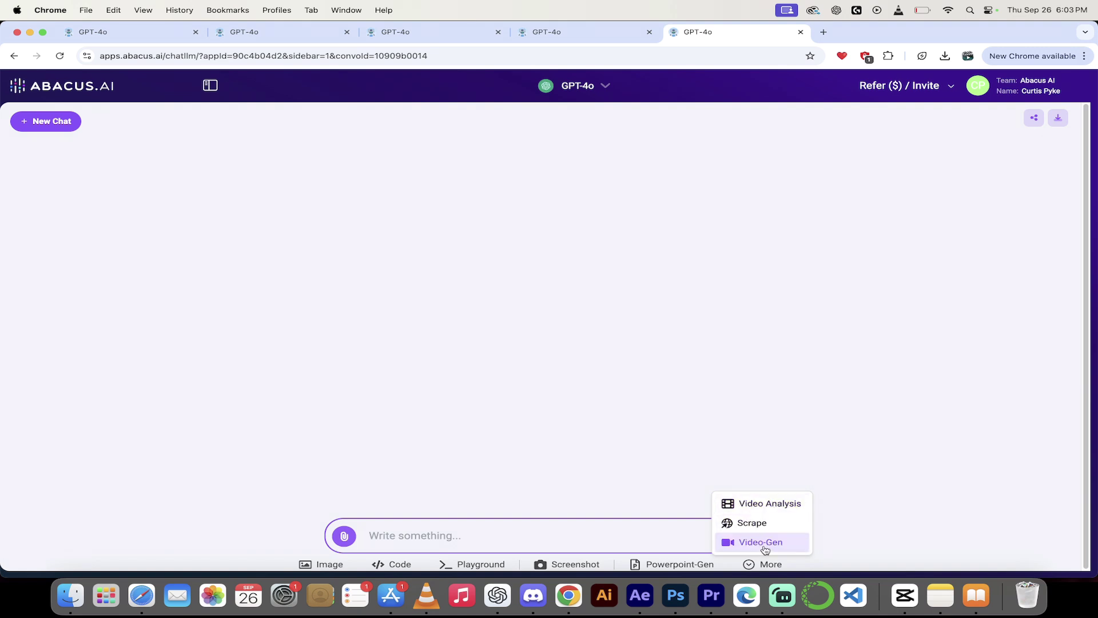
pyautogui.click(764, 542)
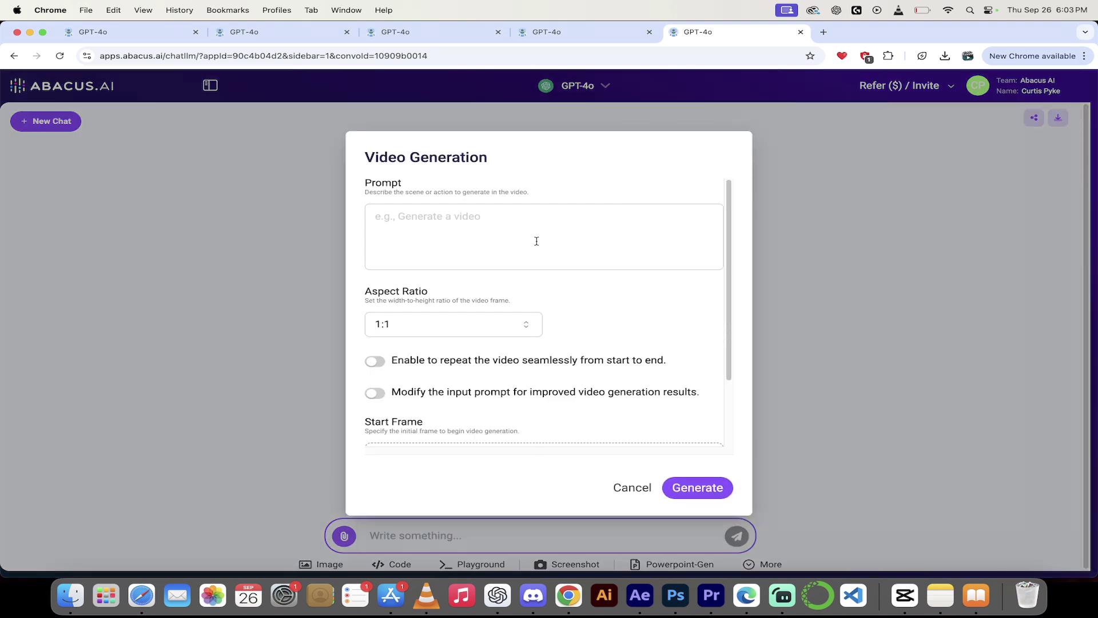
pyautogui.scroll(-3, 572, 309)
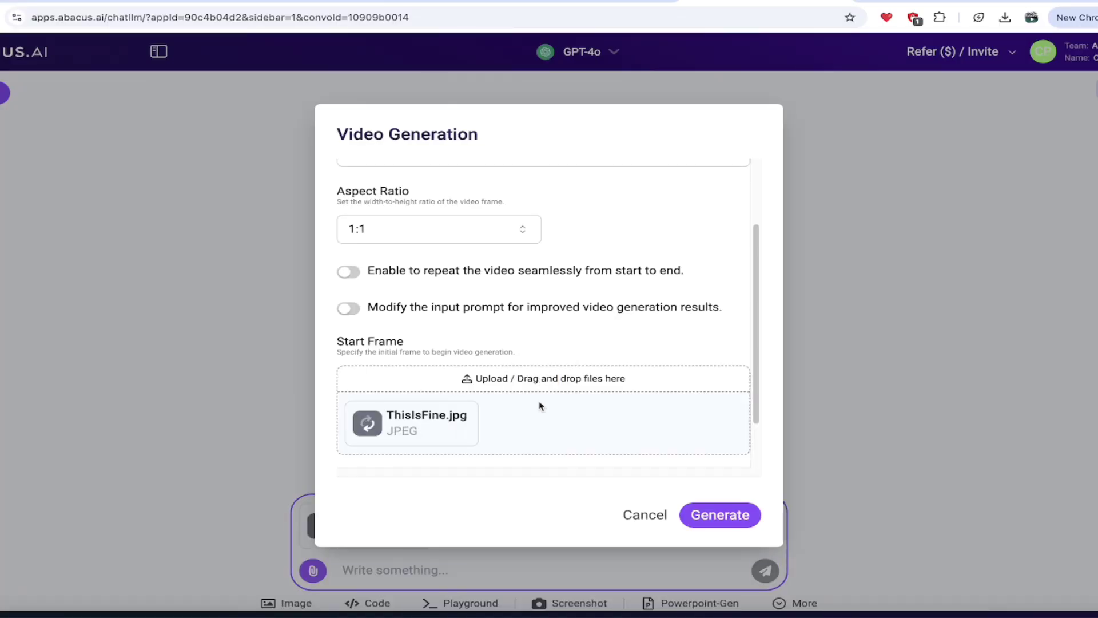
# Preview ThisIsFine.jpg in the file picker for the start frame, then close it
pyautogui.scroll(-2, 540, 404)
pyautogui.click(486, 456)
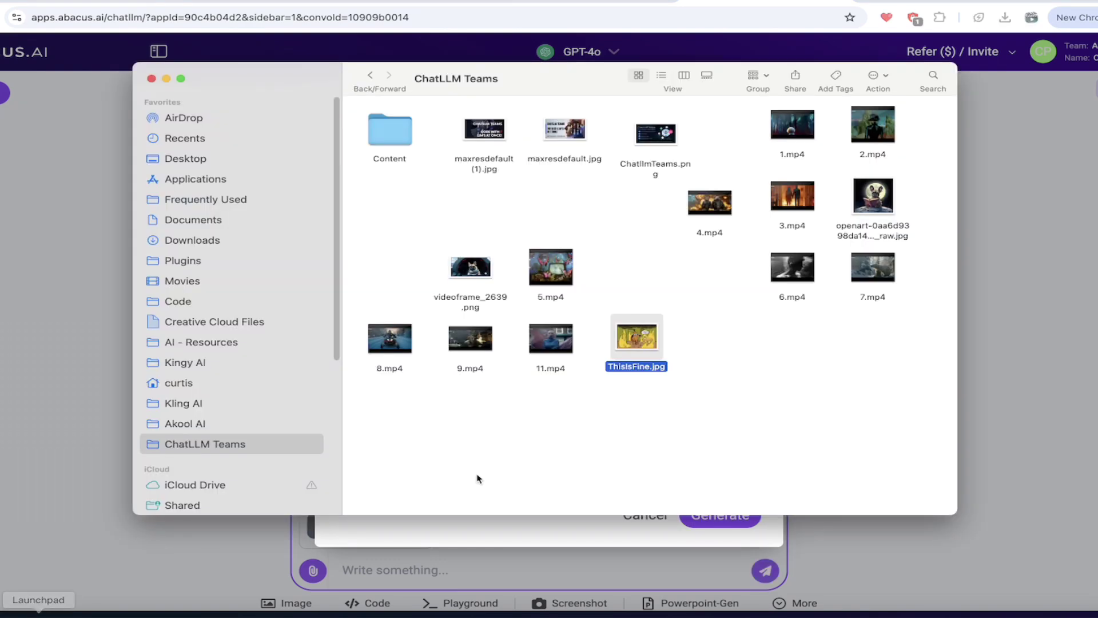
pyautogui.press('space')
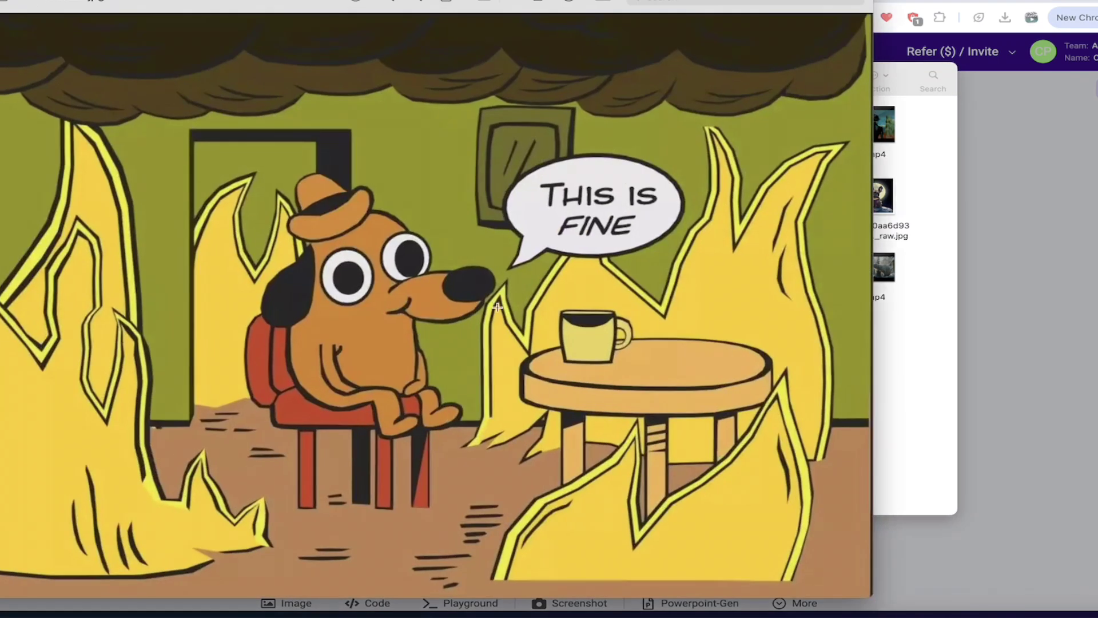
pyautogui.press('Escape')
pyautogui.press('Escape')
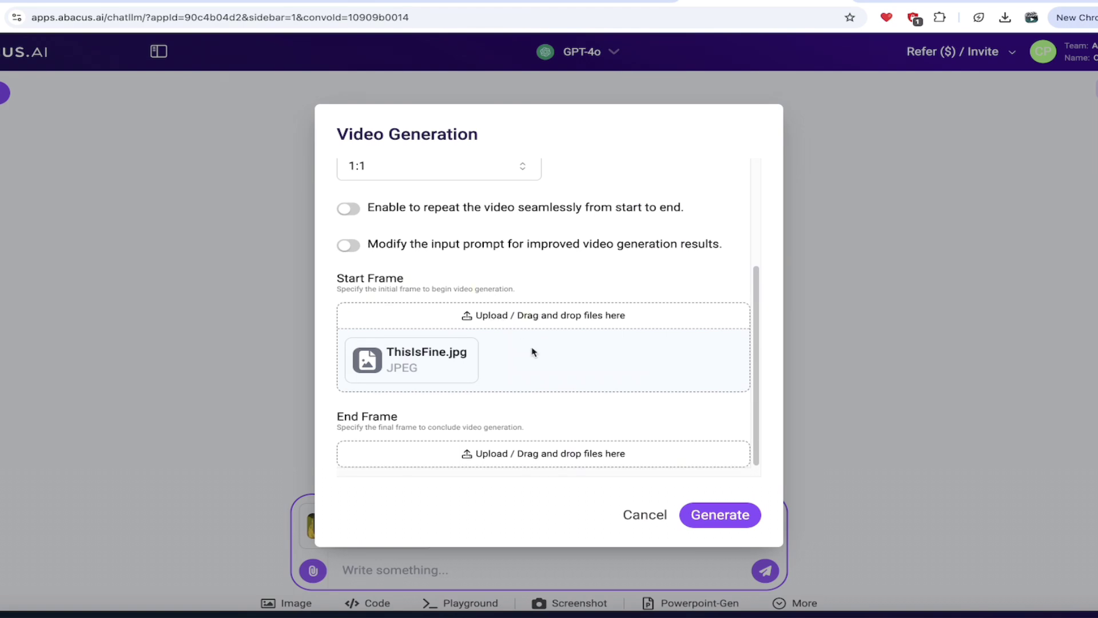
# Type 'Animate The Flames' as the video prompt
pyautogui.scroll(1, 533, 350)
pyautogui.scroll(3, 533, 351)
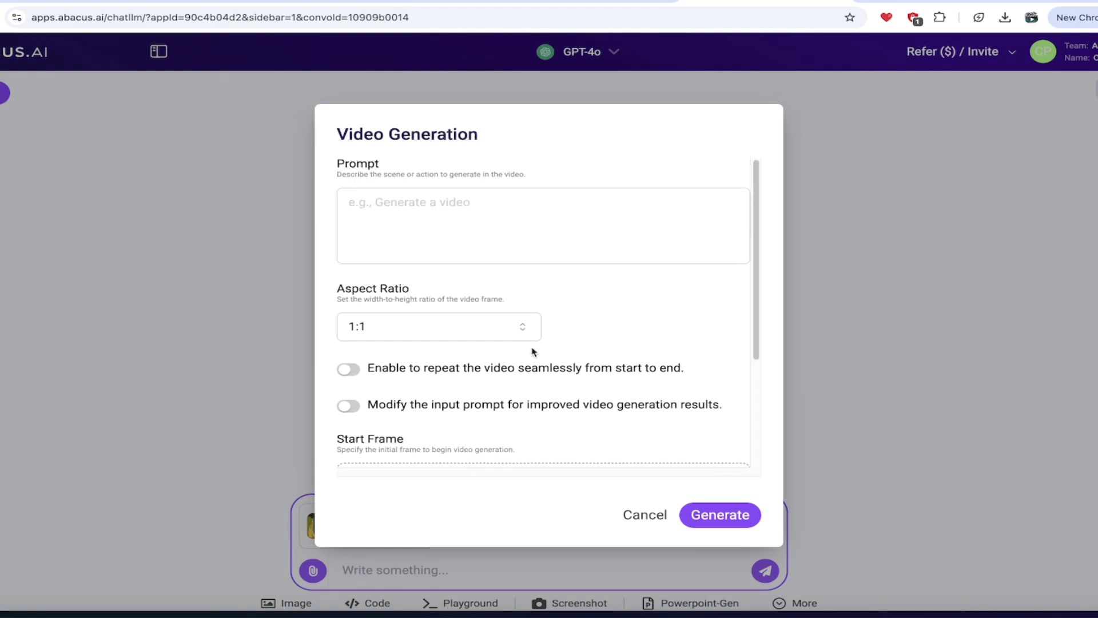
pyautogui.click(461, 238)
pyautogui.write('Animate The Flames')
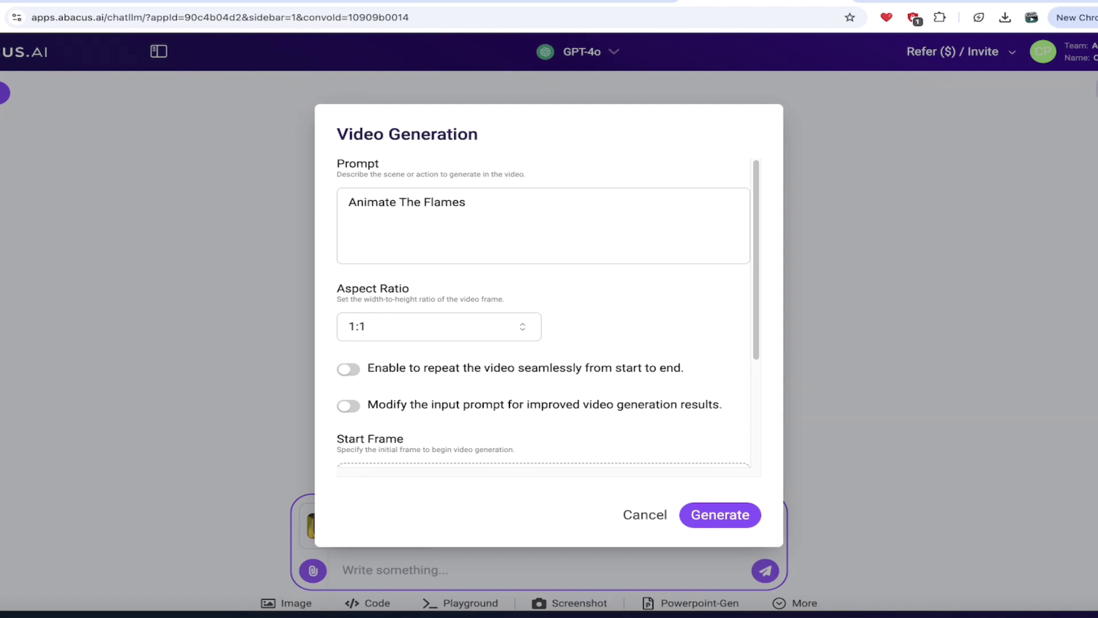
# Set the aspect ratio to 16:9 and review the completed form
pyautogui.scroll(-1, 633, 314)
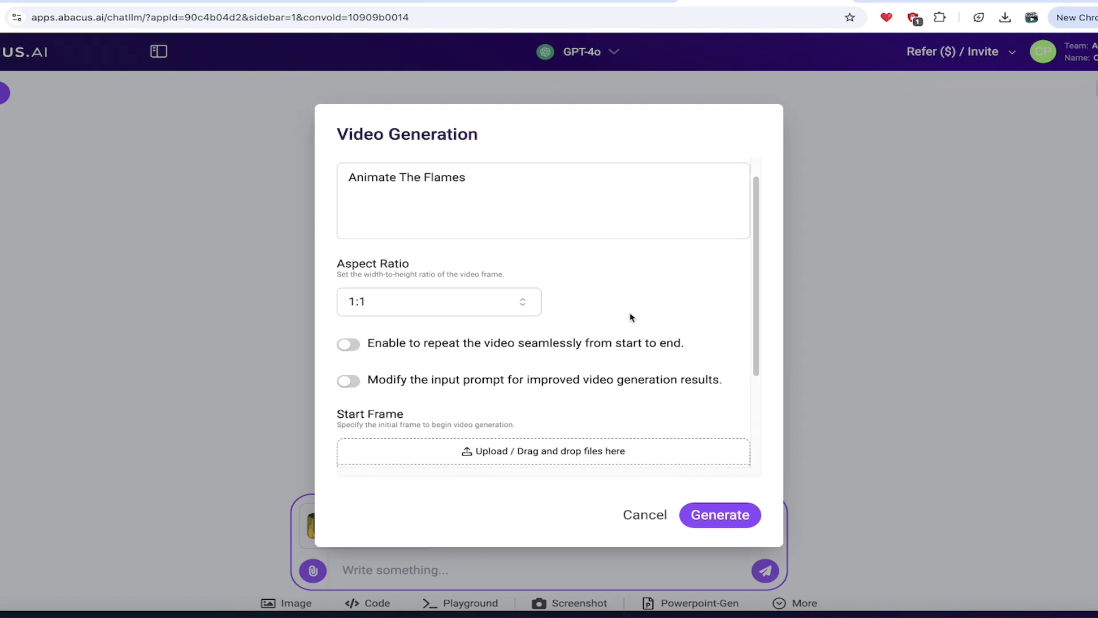
pyautogui.click(416, 283)
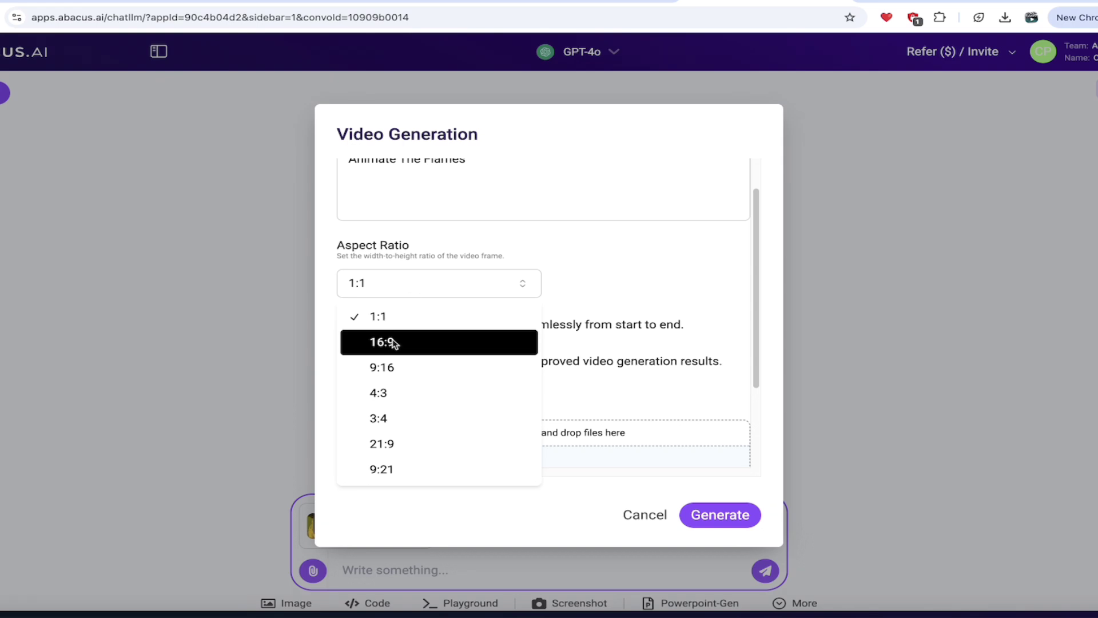
pyautogui.click(393, 342)
pyautogui.scroll(-1, 640, 326)
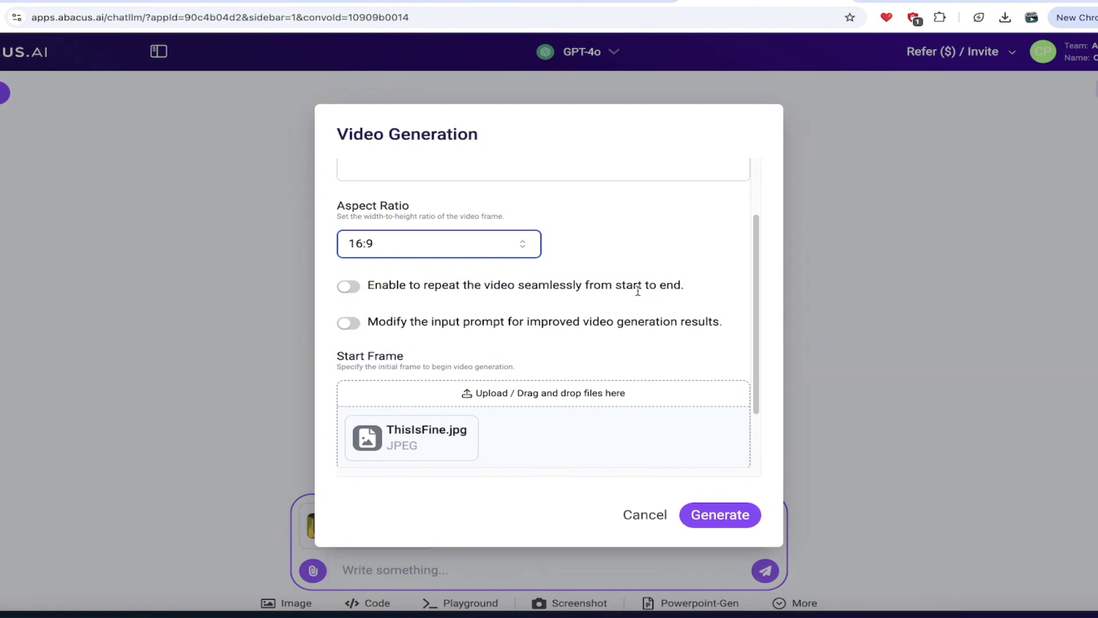
pyautogui.scroll(-1, 638, 290)
pyautogui.scroll(-1, 582, 273)
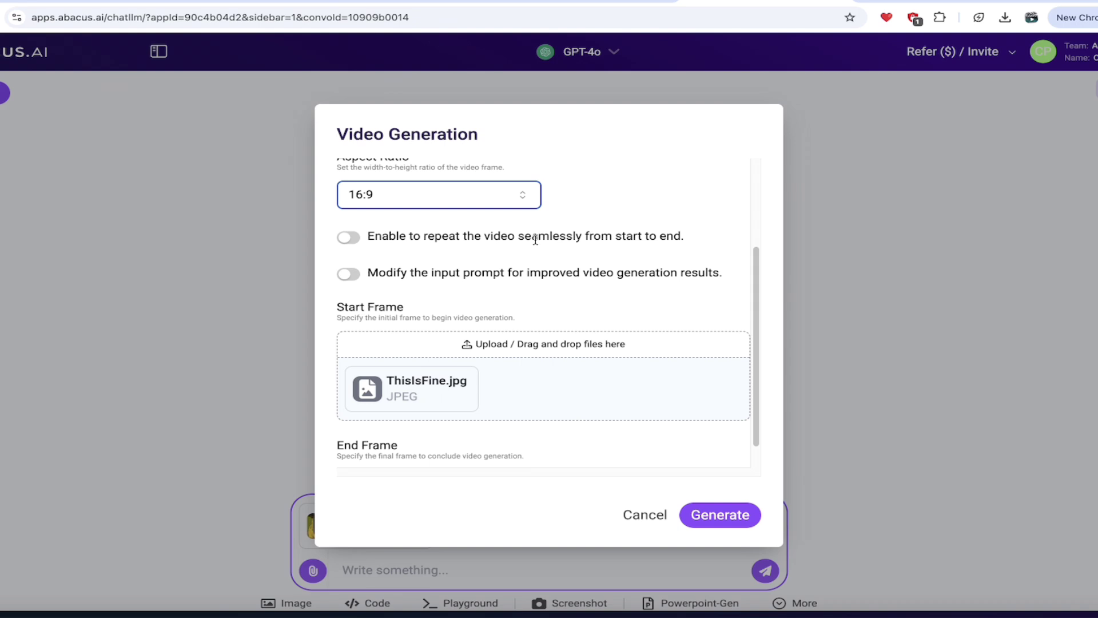
pyautogui.scroll(-1, 535, 239)
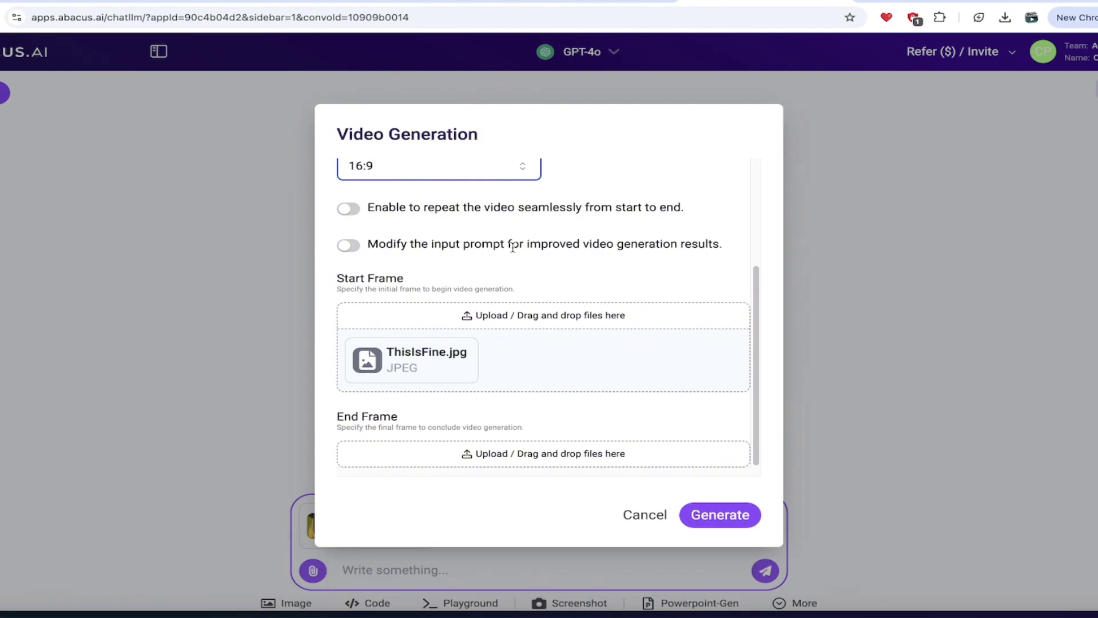
pyautogui.scroll(2, 512, 247)
pyautogui.scroll(4, 590, 283)
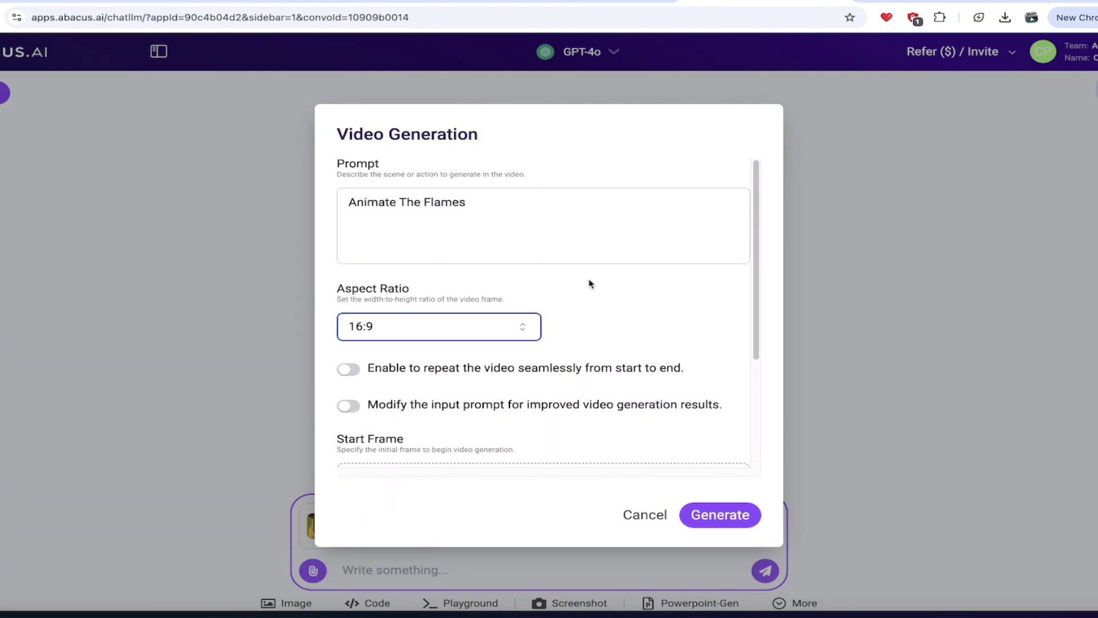
pyautogui.click(558, 257)
pyautogui.scroll(-3, 603, 368)
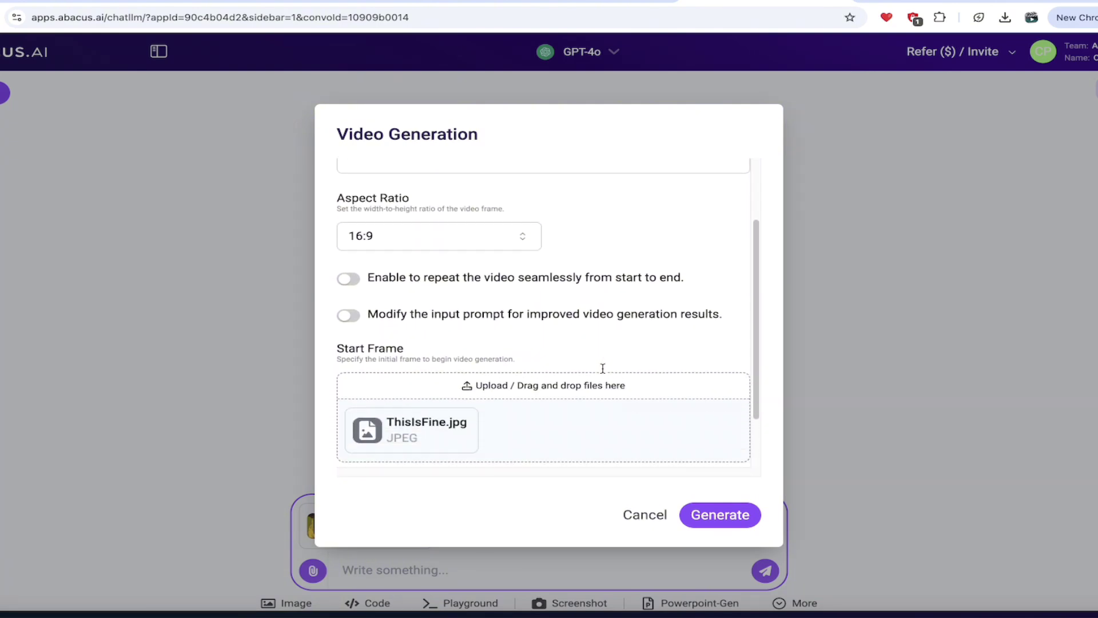
pyautogui.scroll(-2, 620, 318)
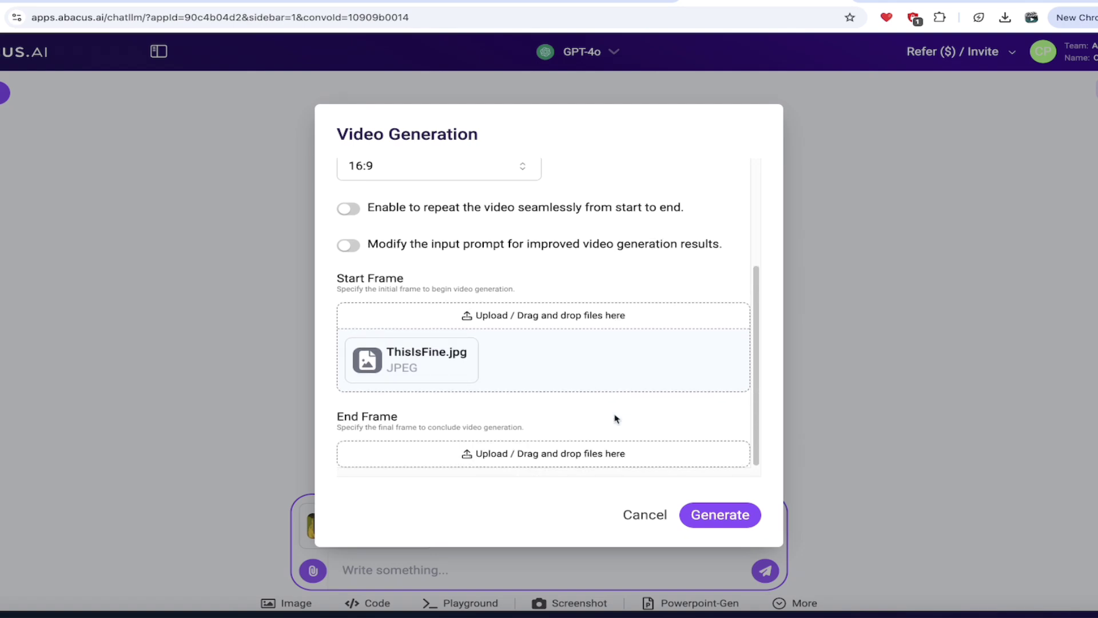
# Generate the 'Animate The Flames' video, then play the 5-second burning-room clip fullscreen and replay it
pyautogui.click(730, 521)
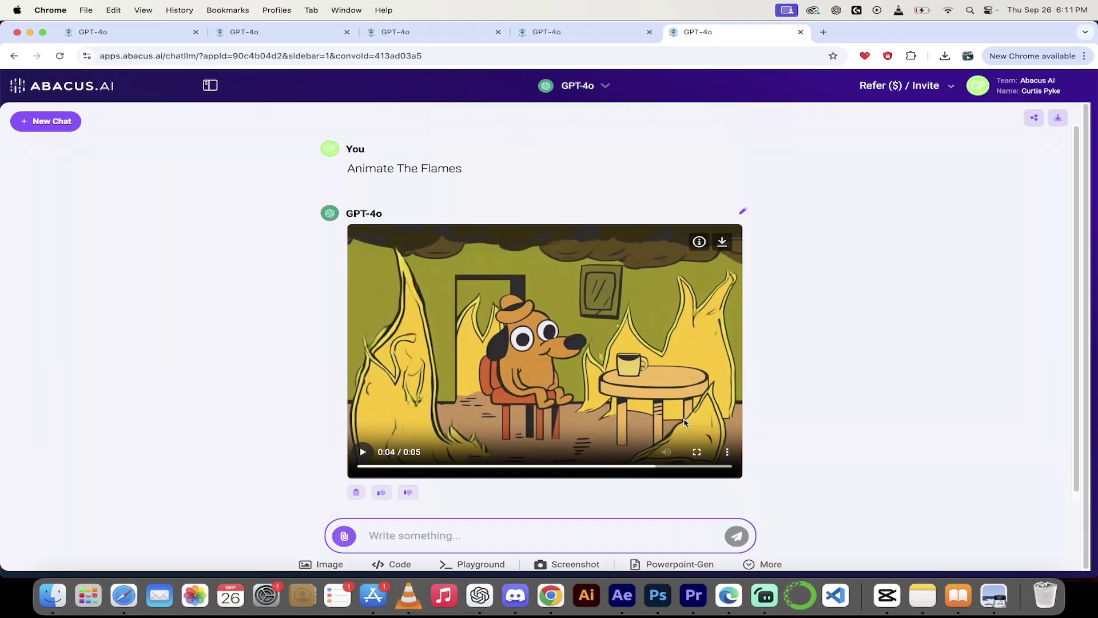
pyautogui.click(364, 453)
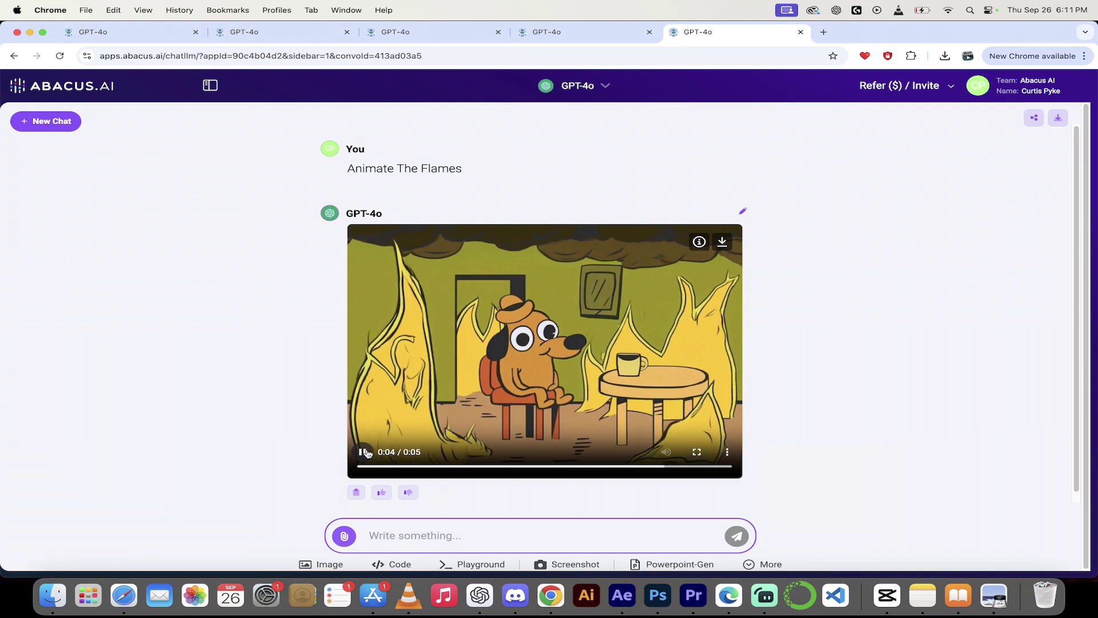
pyautogui.click(697, 453)
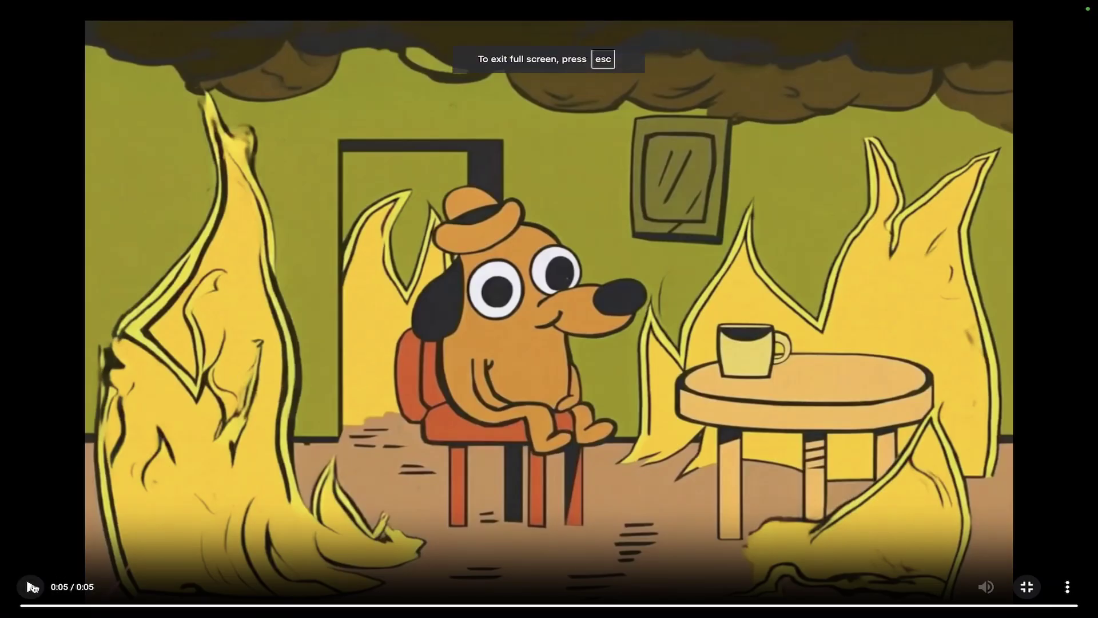
pyautogui.click(32, 587)
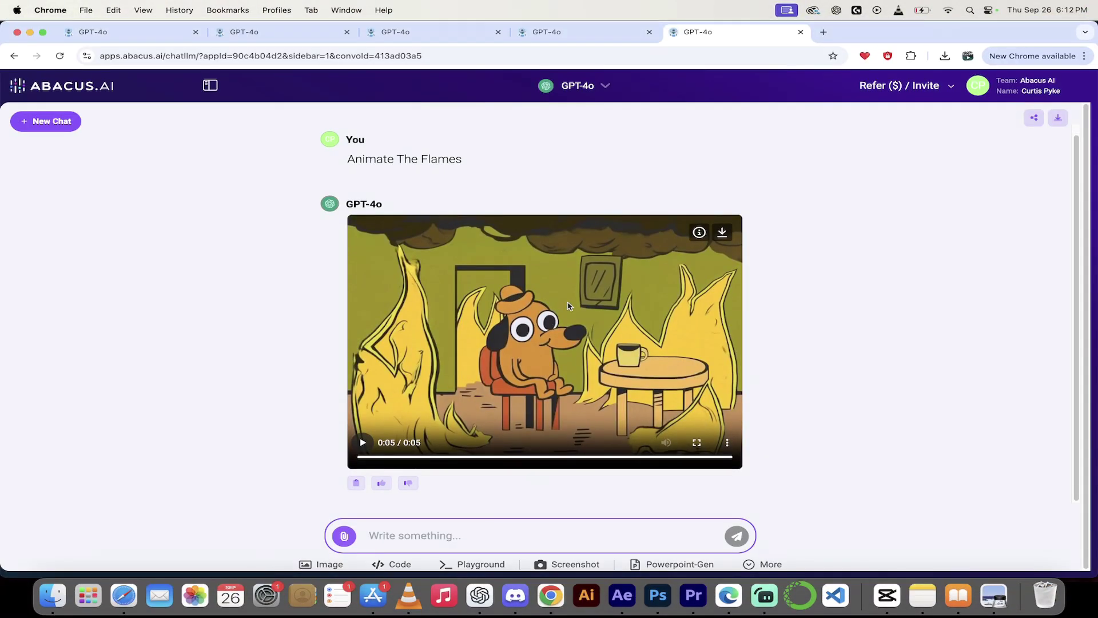
pyautogui.click(581, 32)
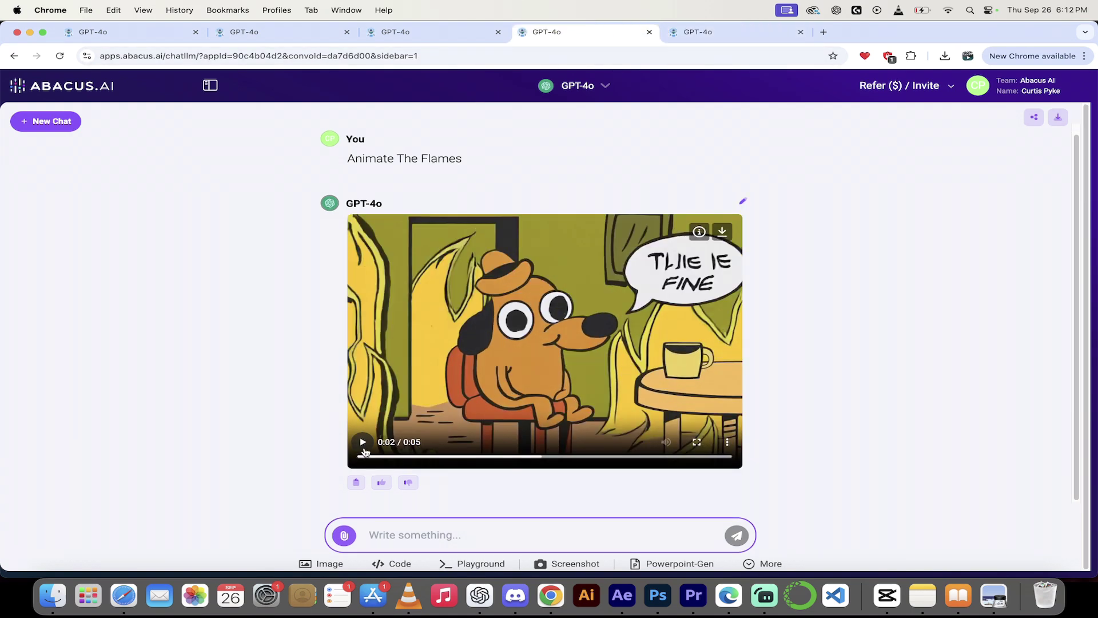
pyautogui.click(362, 457)
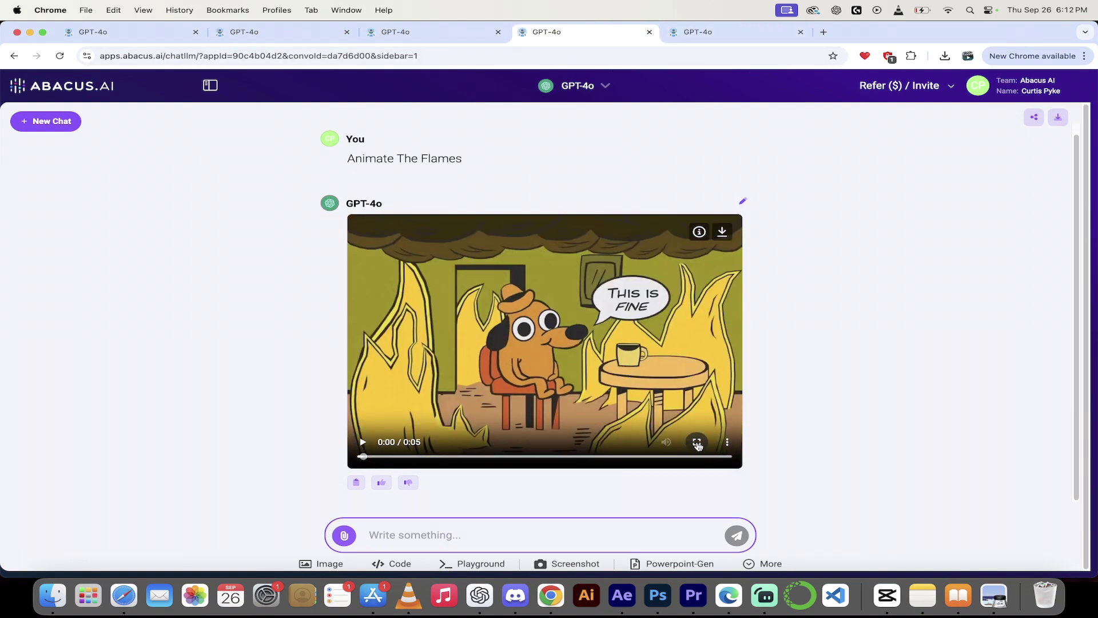
pyautogui.click(688, 444)
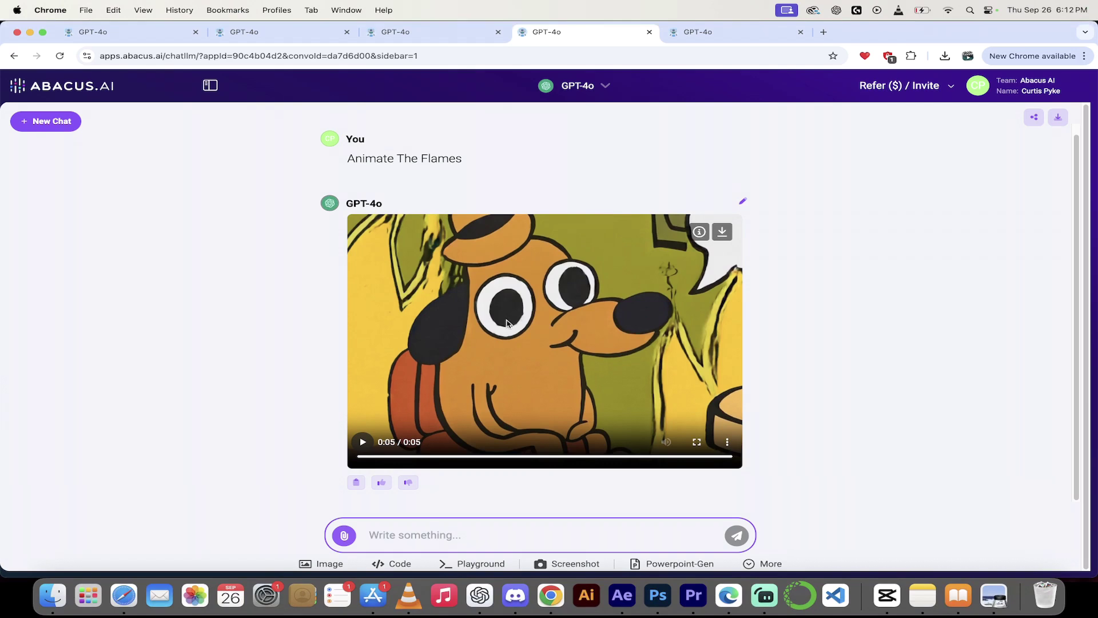
pyautogui.click(714, 33)
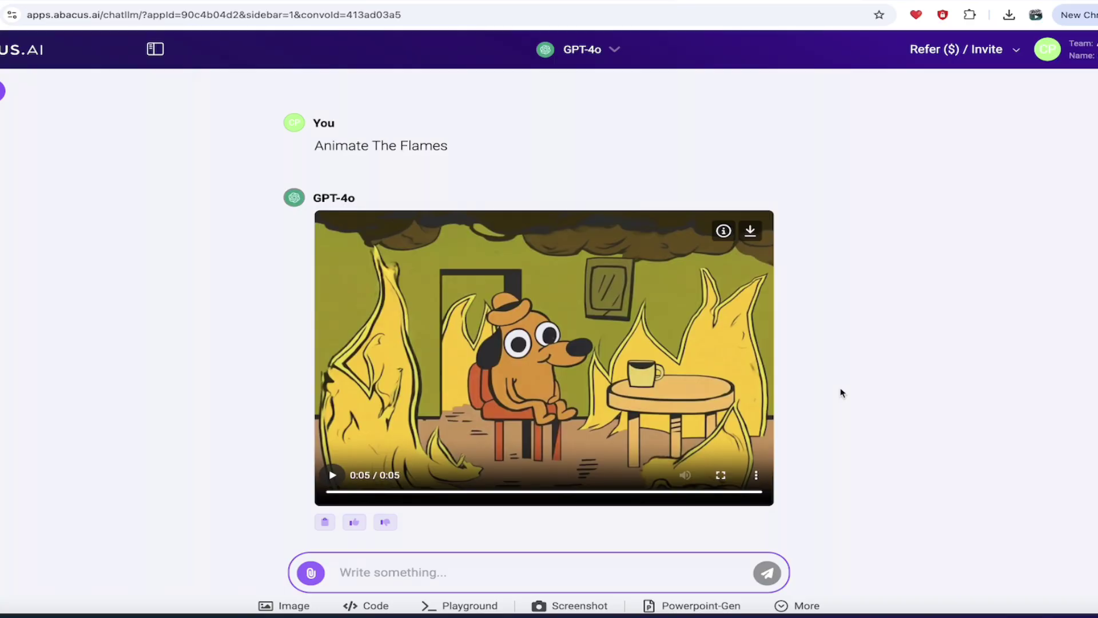
pyautogui.click(613, 53)
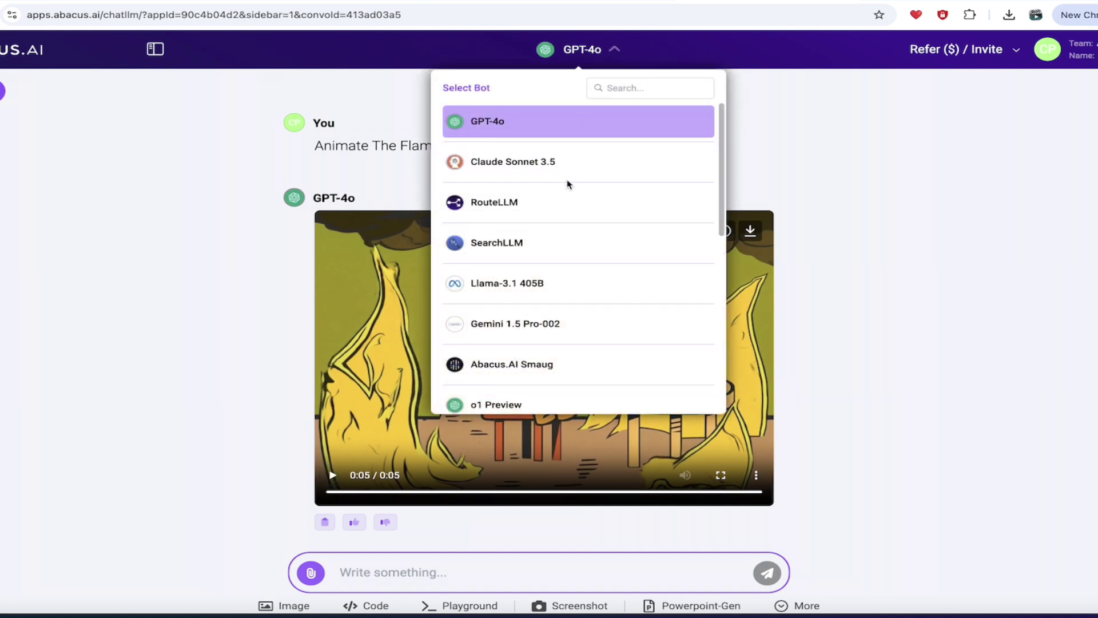
pyautogui.click(839, 189)
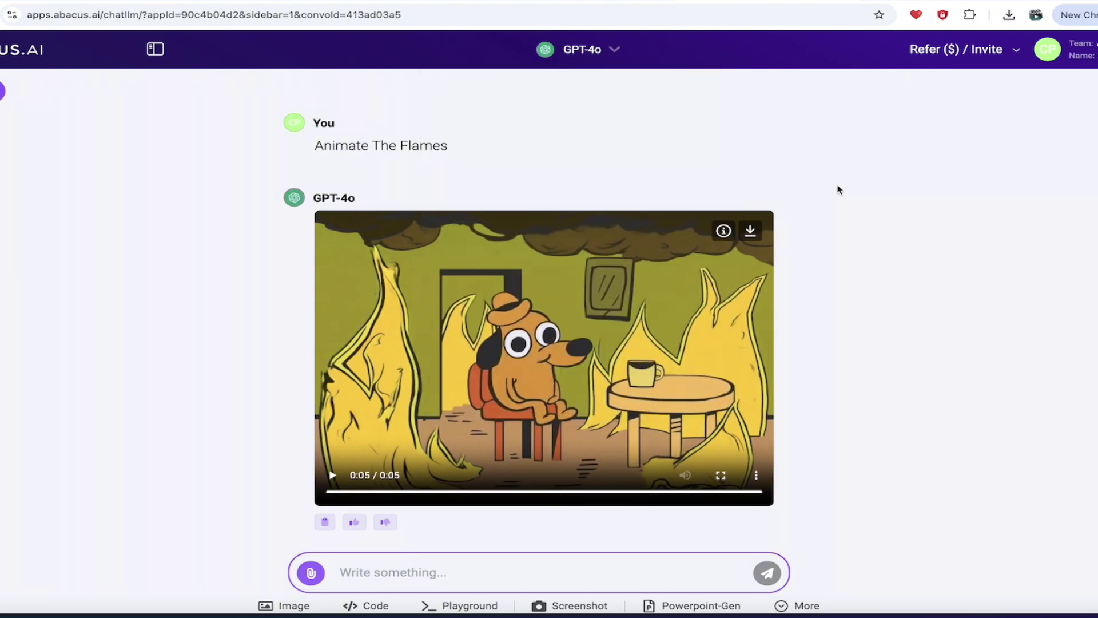